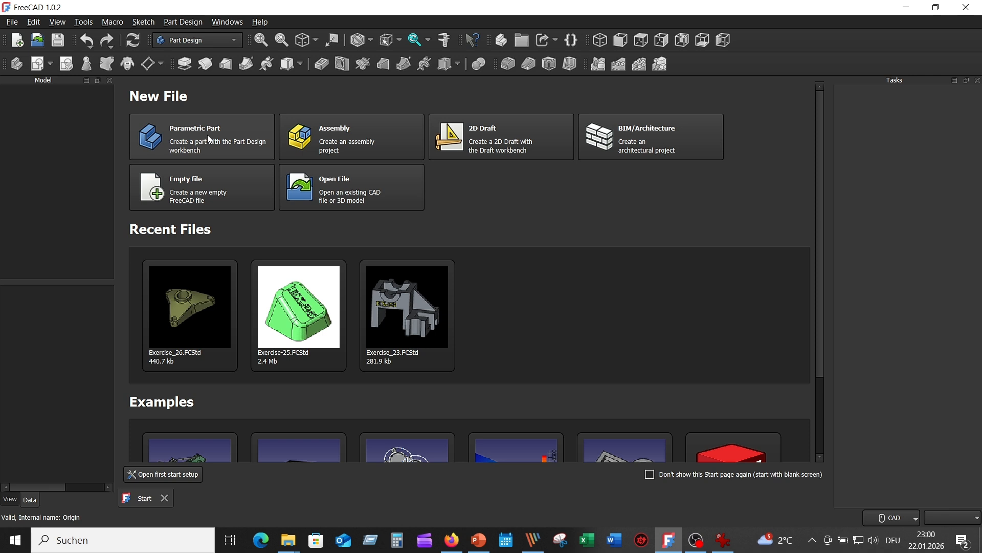
Step: Create a new parametric part and check the dimensions in the reference drawing Picture_03.png
{"action": "left_click", "coordinate": [207, 135]}
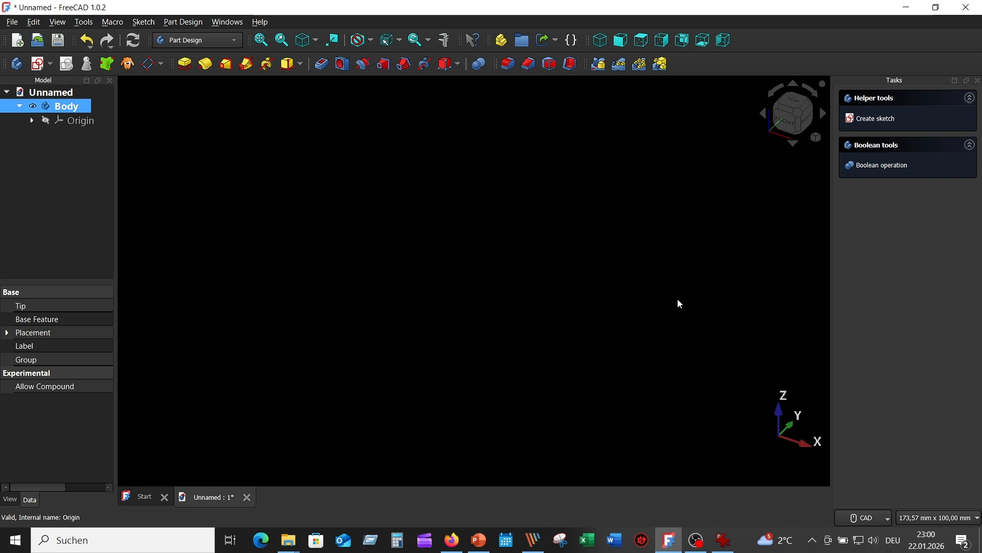
{"action": "mouse_move", "coordinate": [729, 548]}
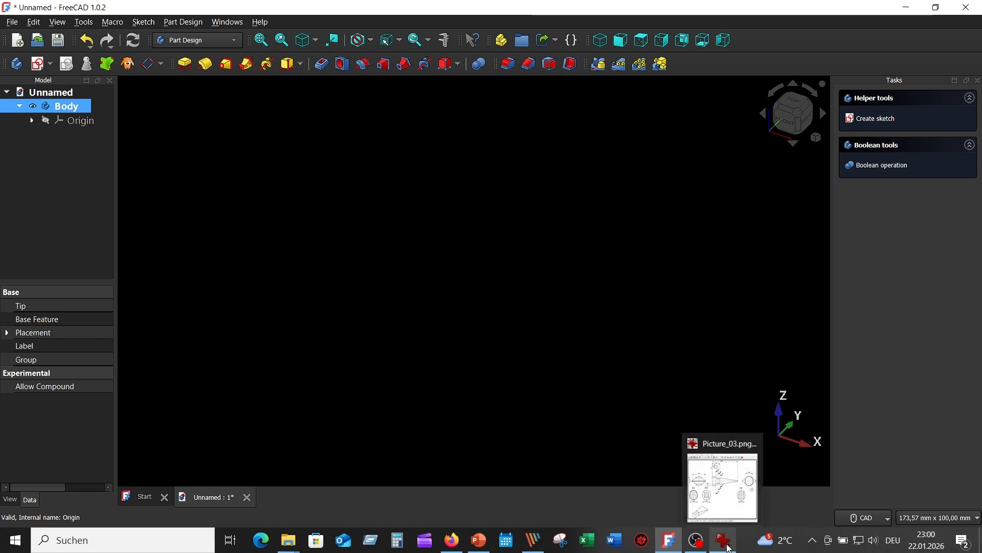
{"action": "left_click", "coordinate": [723, 486]}
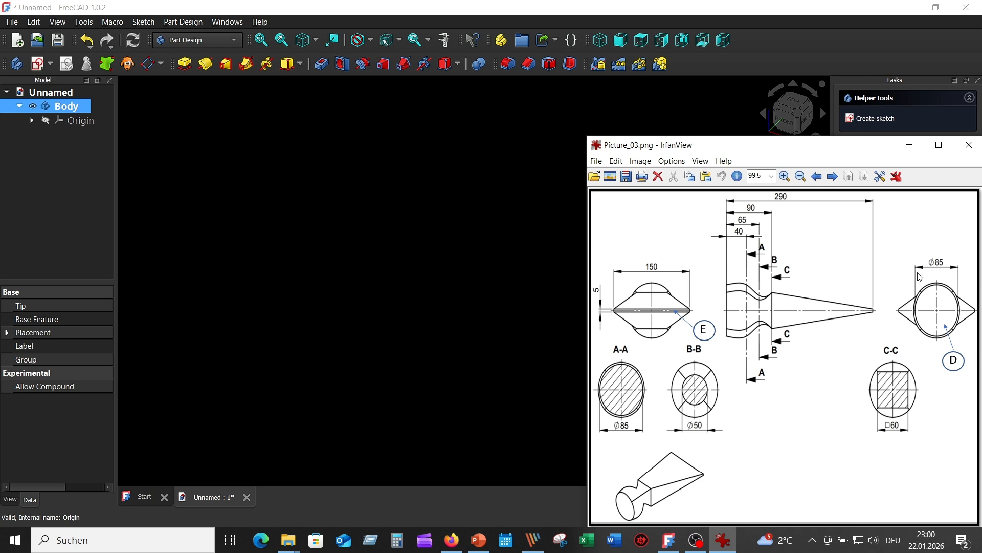
{"action": "left_click", "coordinate": [508, 253]}
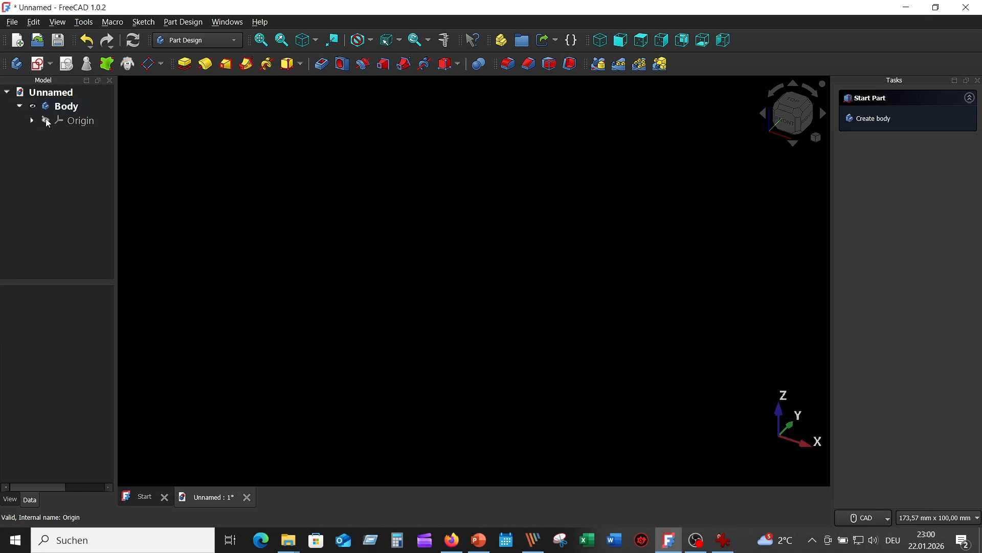
Step: Show the body's origin planes and axes in isometric view
{"action": "left_click", "coordinate": [46, 120]}
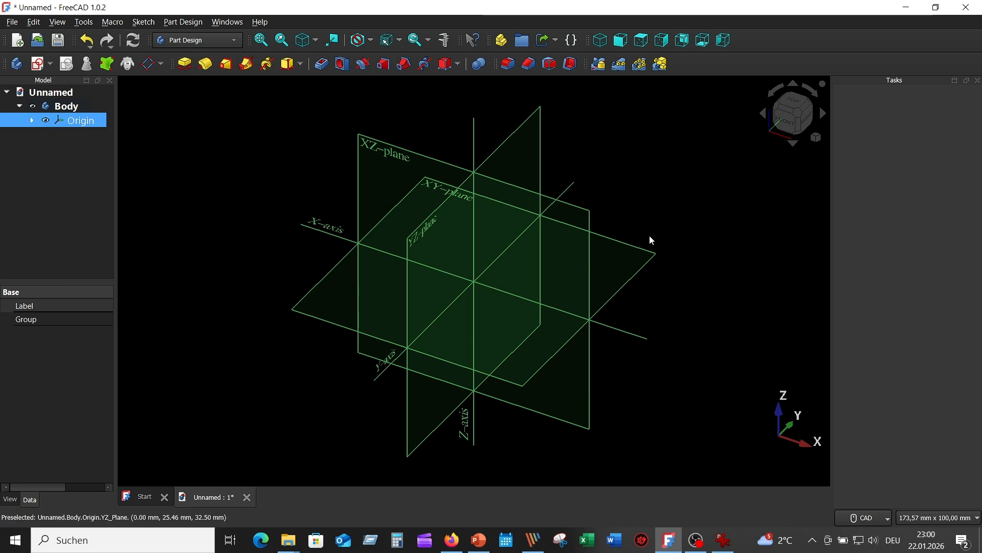
{"action": "left_click", "coordinate": [304, 42]}
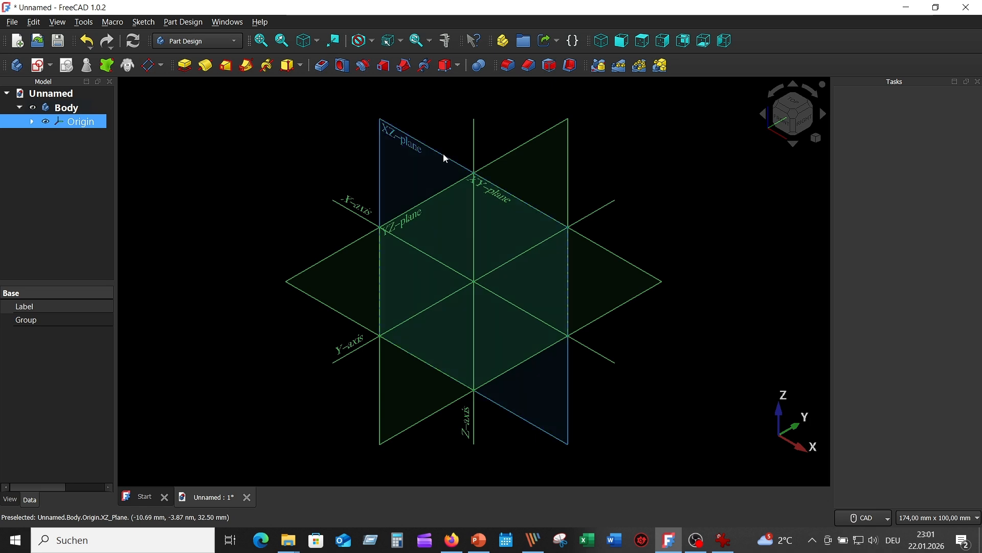
Step: Create a datum plane attached to the XZ plane with a 40 mm z-offset and flipped sides, consulting the reference drawing
{"action": "left_click", "coordinate": [416, 146]}
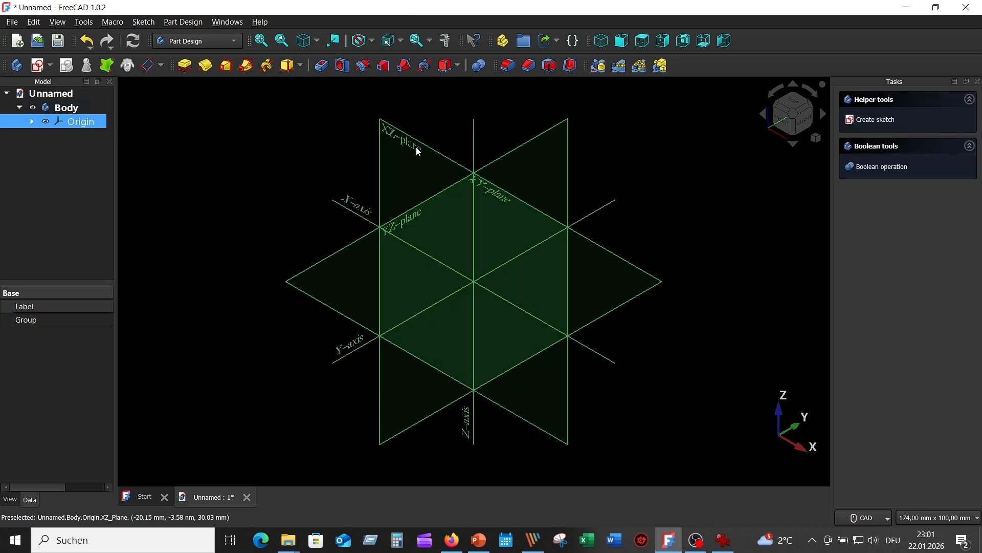
{"action": "left_click", "coordinate": [151, 65]}
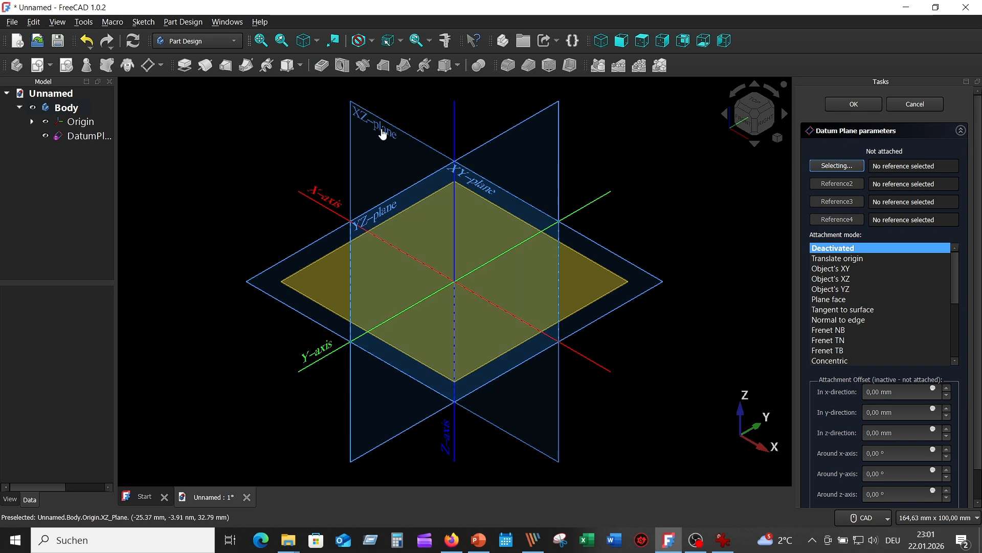
{"action": "left_click", "coordinate": [381, 134]}
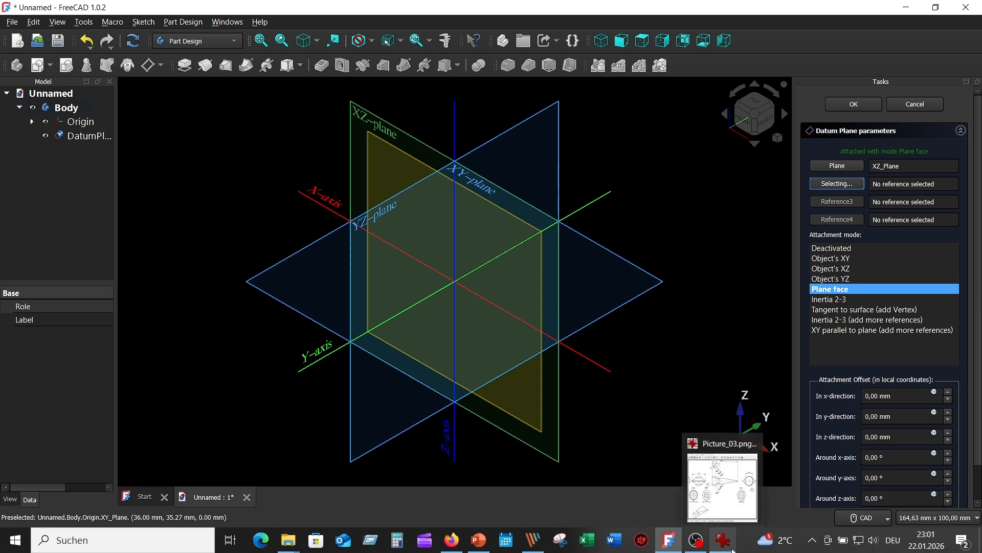
{"action": "left_click", "coordinate": [726, 544]}
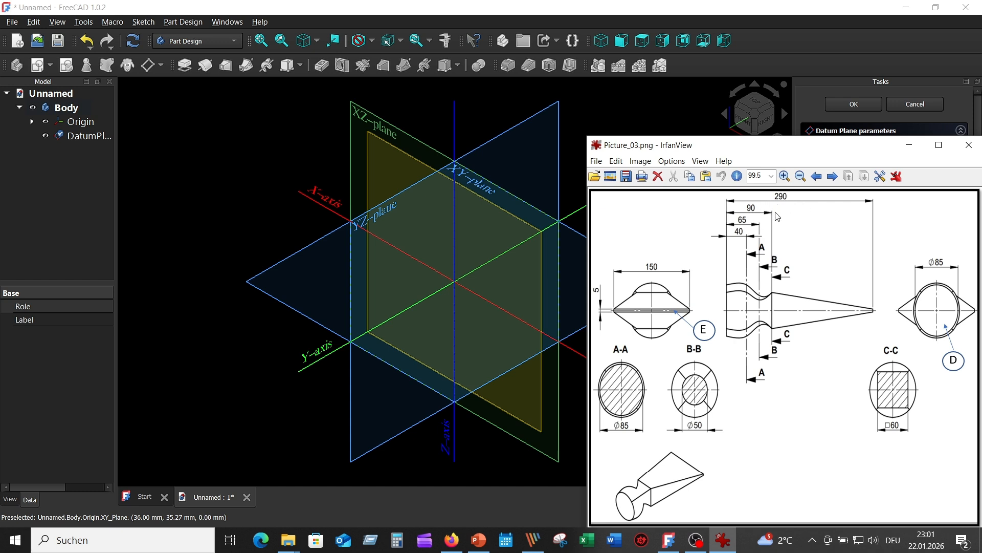
{"action": "left_click", "coordinate": [610, 117]}
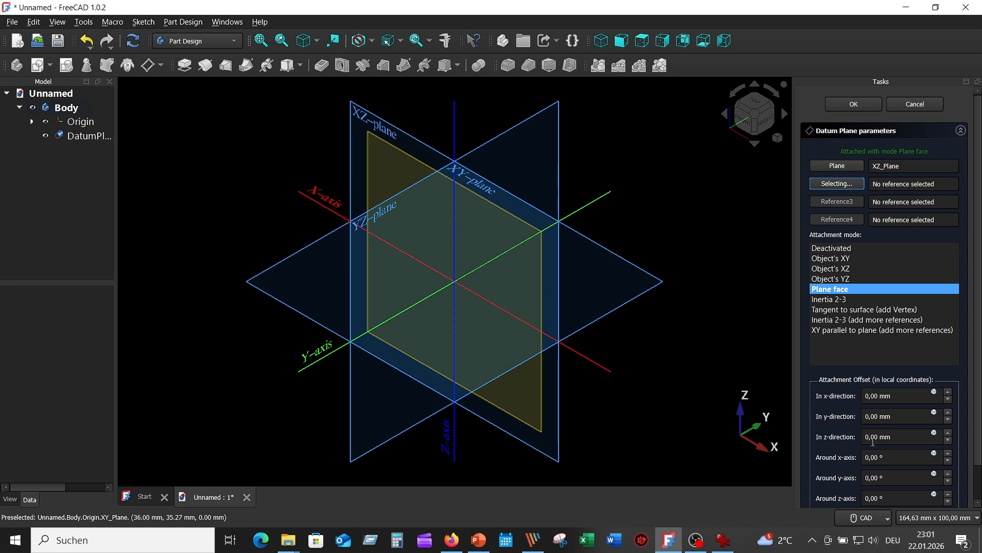
{"action": "left_click", "coordinate": [867, 435]}
{"action": "type", "text": "4"}
{"action": "left_click", "coordinate": [892, 459]}
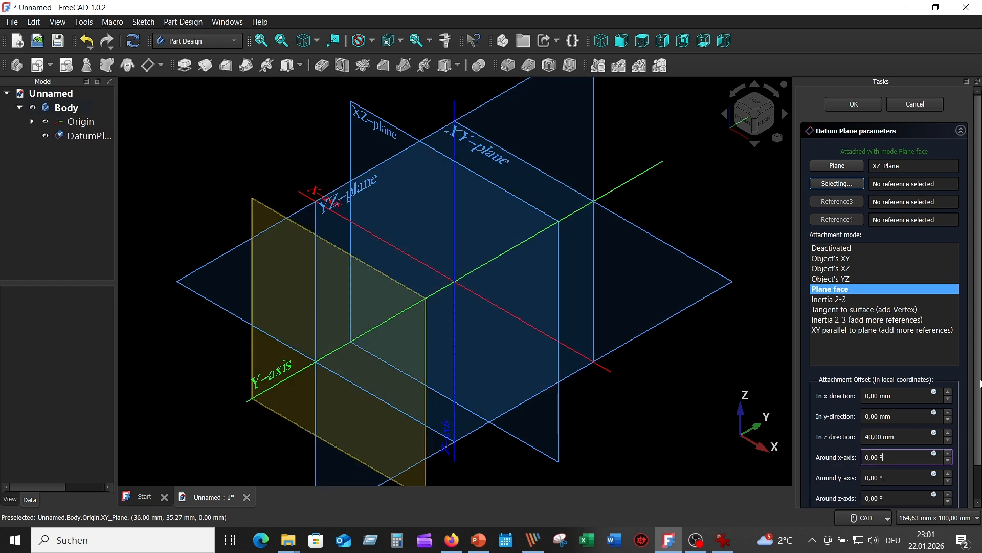
{"action": "scroll", "coordinate": [978, 384], "scroll_direction": "down", "scroll_amount": 1}
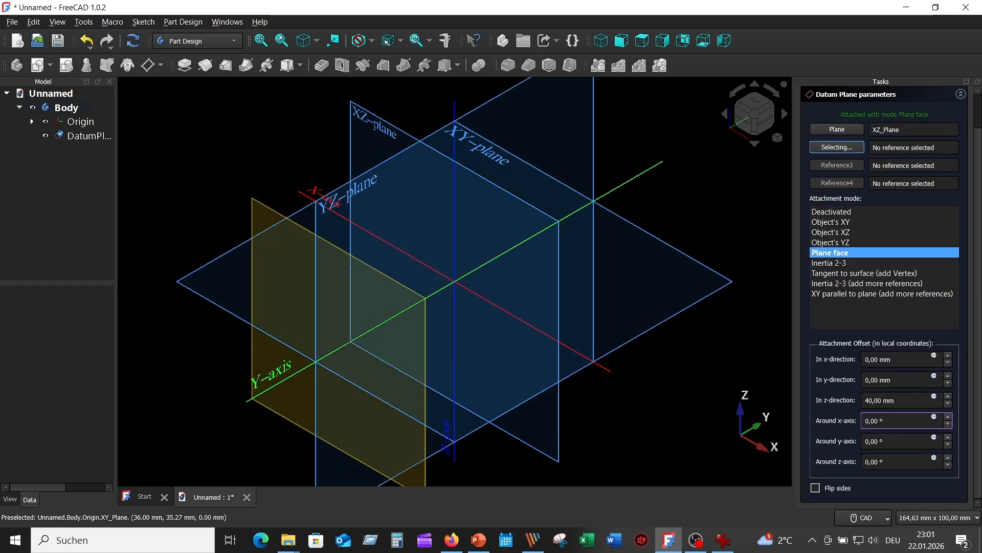
{"action": "left_click", "coordinate": [820, 488]}
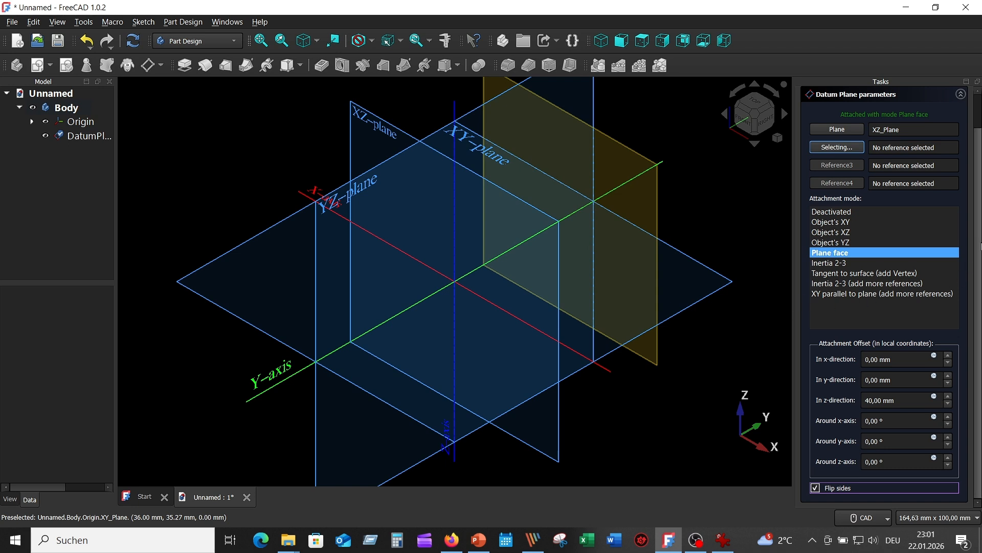
{"action": "scroll", "coordinate": [979, 247], "scroll_direction": "up", "scroll_amount": 2}
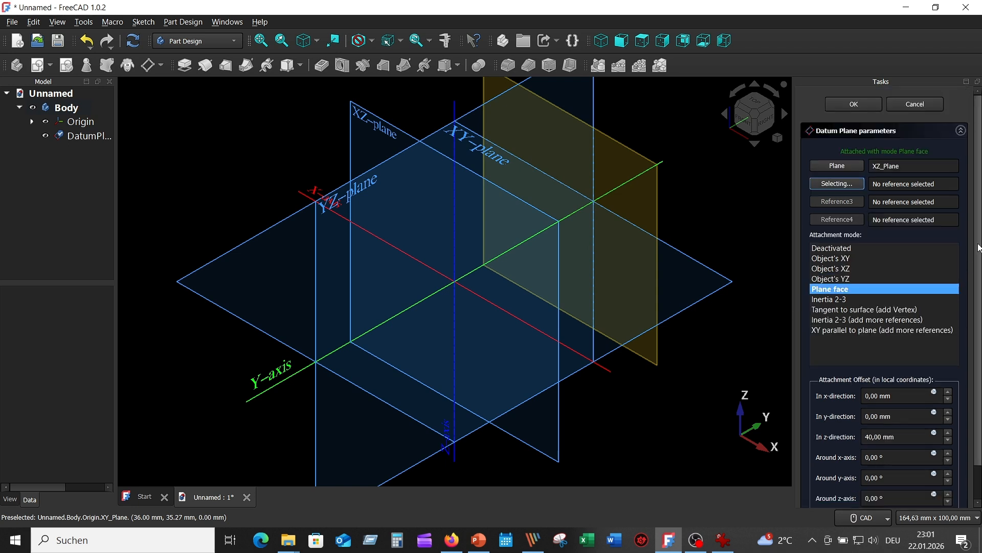
{"action": "left_click", "coordinate": [858, 105]}
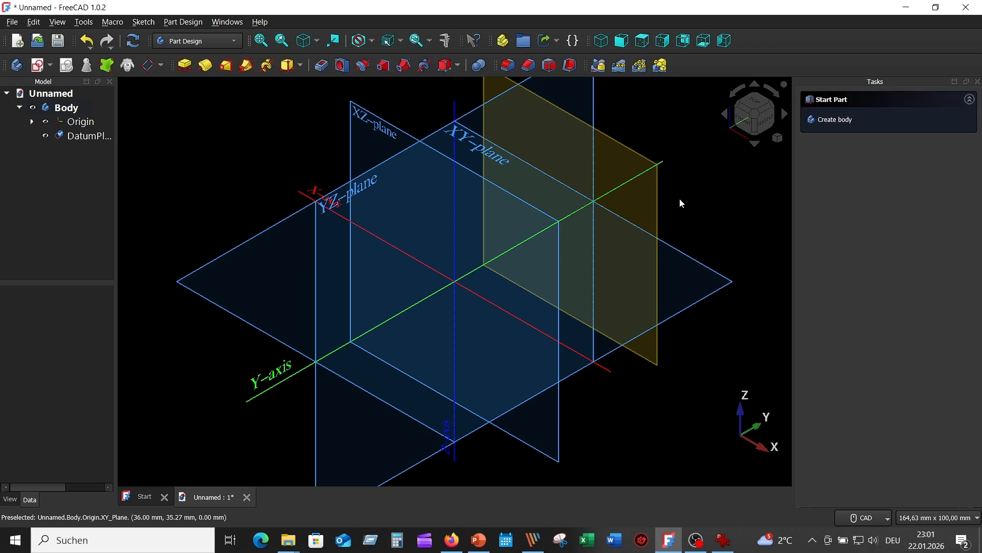
Step: Create a second datum plane attached to the XZ plane with a 65 mm z-offset and flipped sides
{"action": "middle_click_drag", "start_coordinate": [696, 205], "coordinate": [640, 252]}
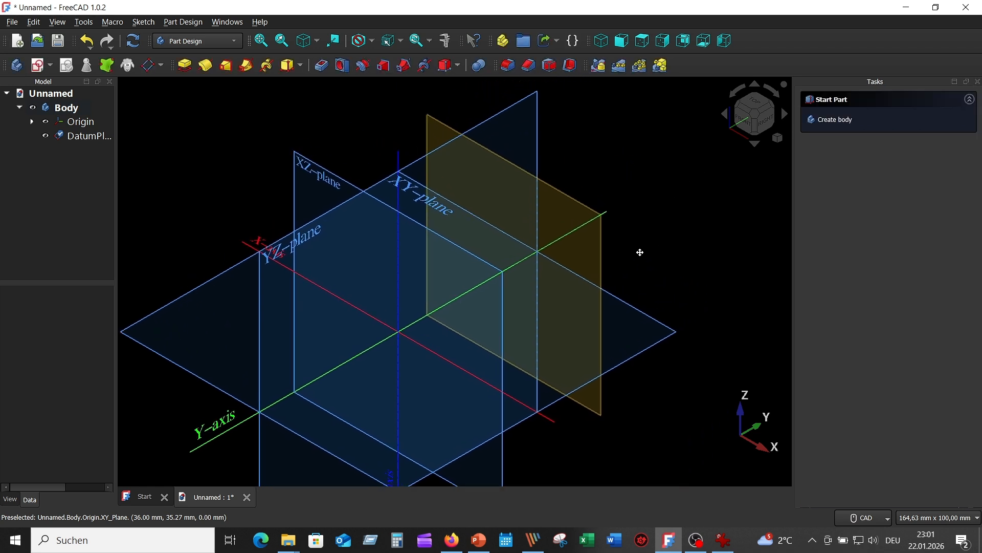
{"action": "scroll", "coordinate": [639, 257], "scroll_direction": "down", "scroll_amount": 2}
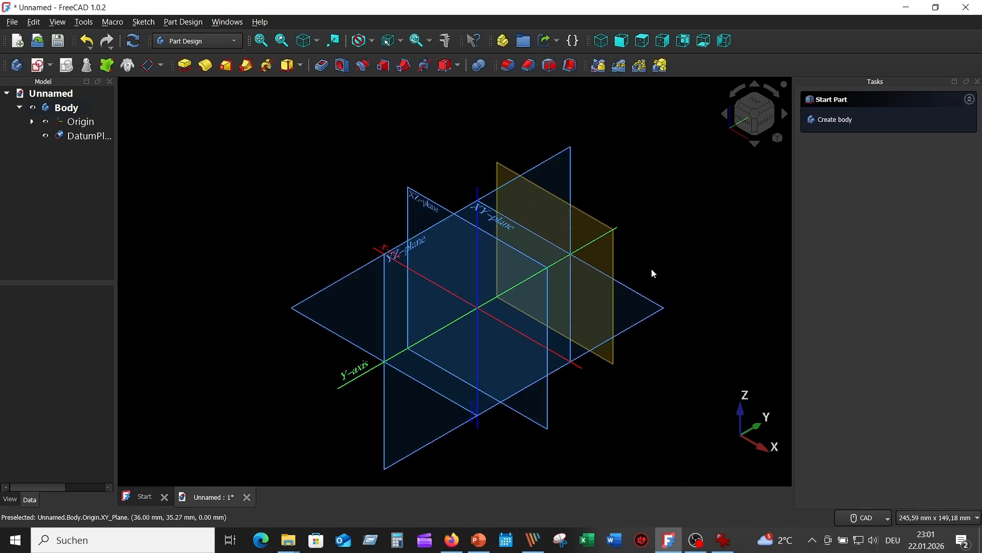
{"action": "left_click", "coordinate": [149, 67]}
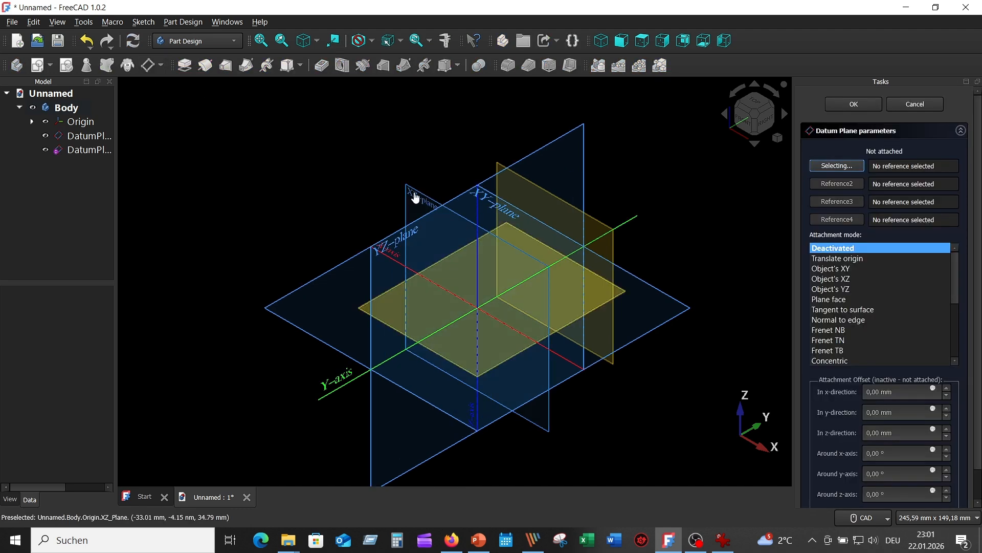
{"action": "left_click", "coordinate": [415, 198]}
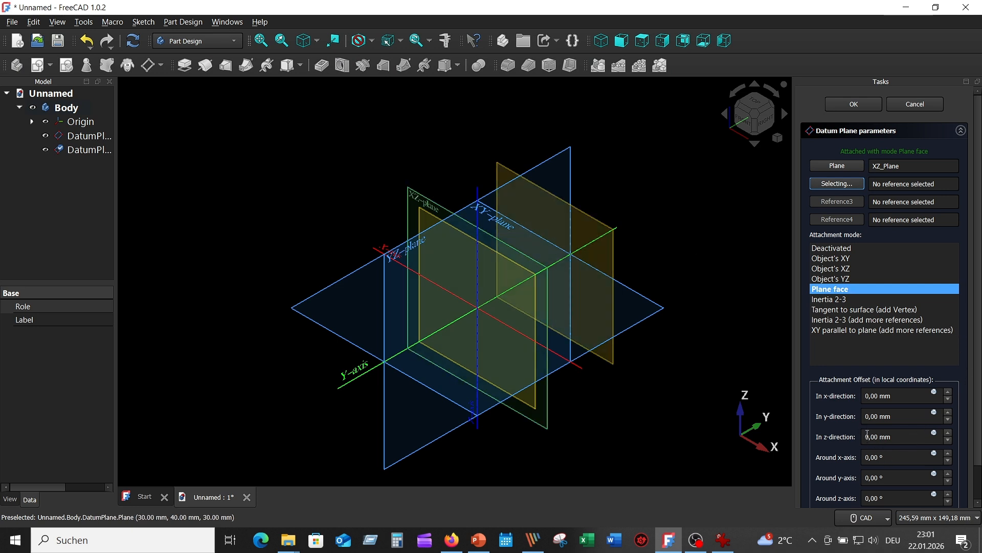
{"action": "double_click", "coordinate": [869, 435]}
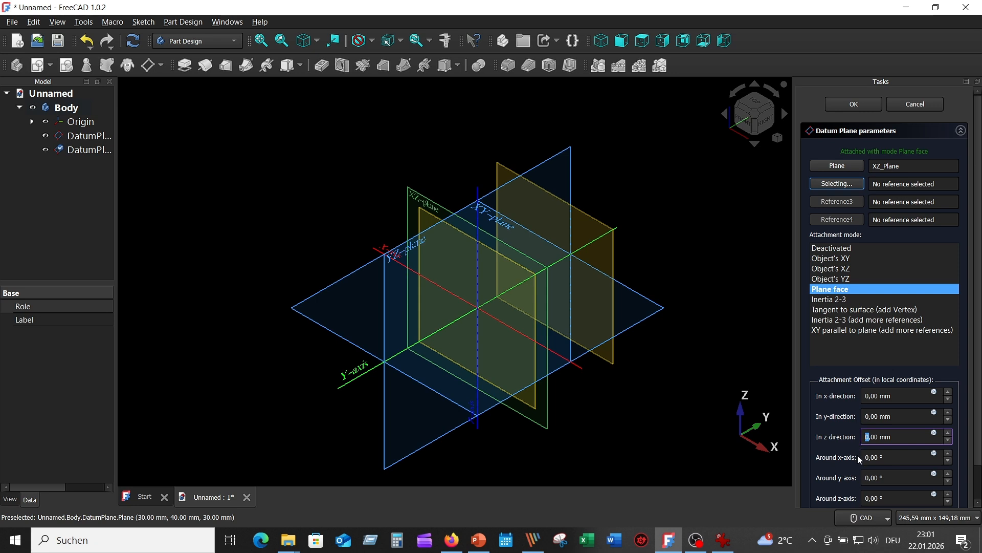
{"action": "type", "text": "65"}
{"action": "scroll", "coordinate": [921, 422], "scroll_direction": "down", "scroll_amount": 2}
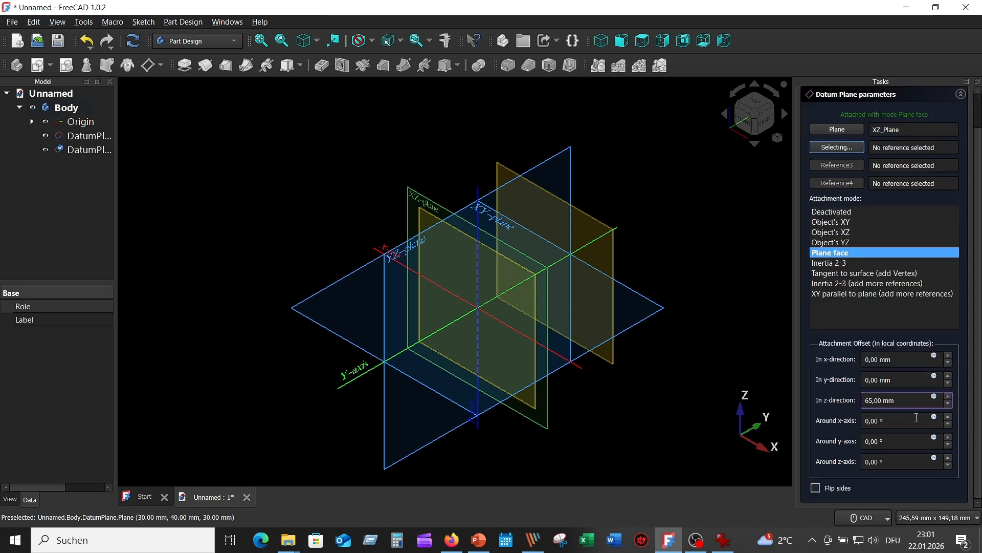
{"action": "left_click", "coordinate": [907, 423]}
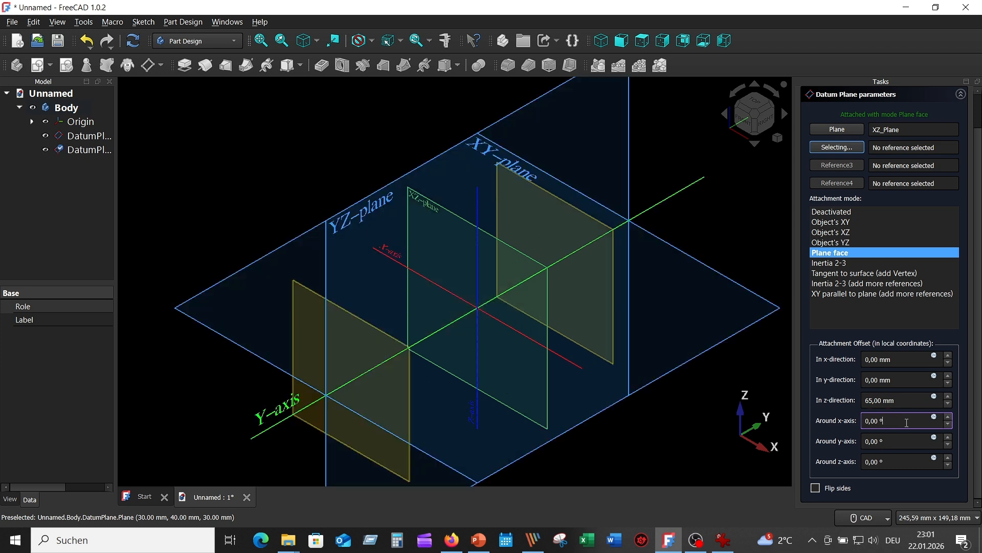
{"action": "left_click", "coordinate": [816, 488]}
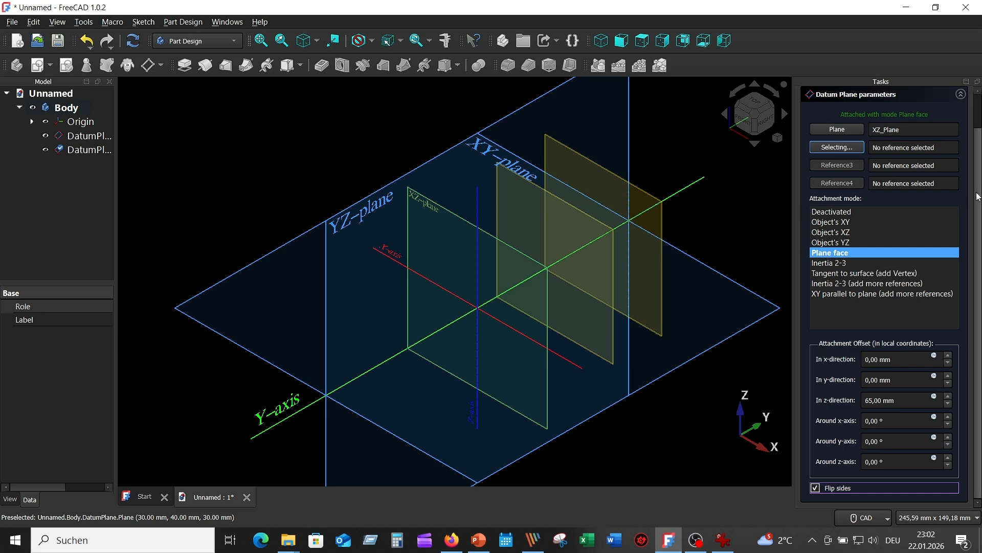
{"action": "scroll", "coordinate": [978, 215], "scroll_direction": "up", "scroll_amount": 2}
{"action": "left_click", "coordinate": [851, 108]}
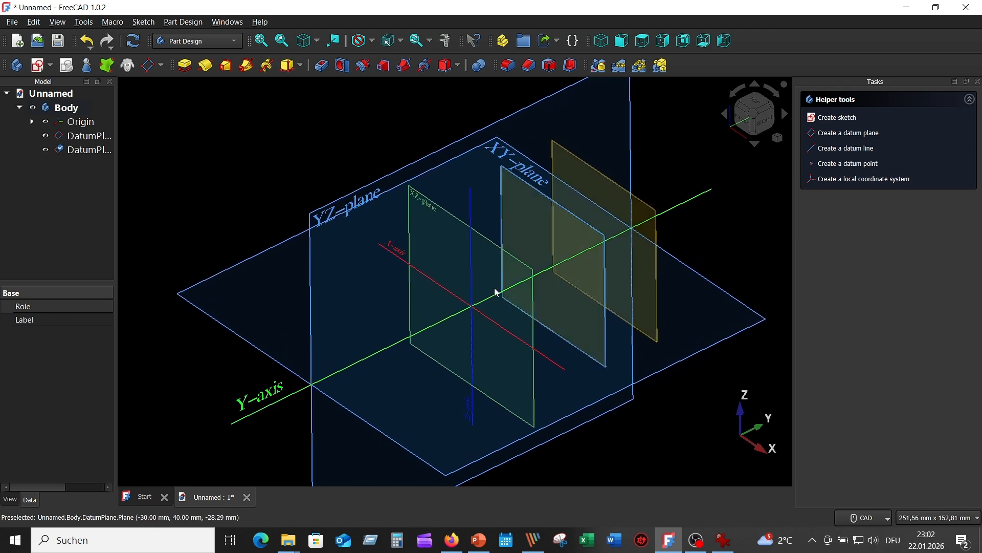
Step: Create a third datum plane attached to the XZ plane with a 90 mm z-offset and flipped sides
{"action": "left_click", "coordinate": [149, 65]}
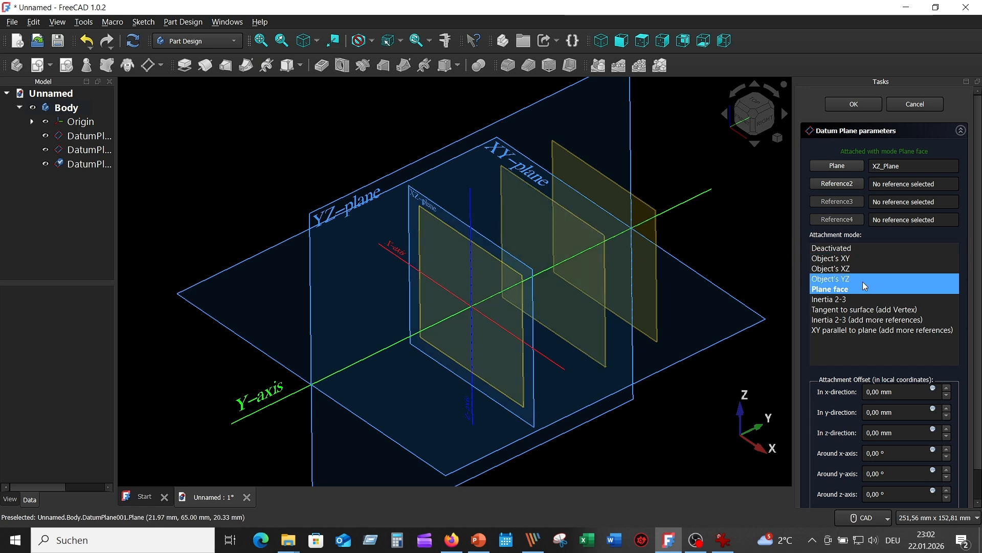
{"action": "scroll", "coordinate": [911, 358], "scroll_direction": "down", "scroll_amount": 1}
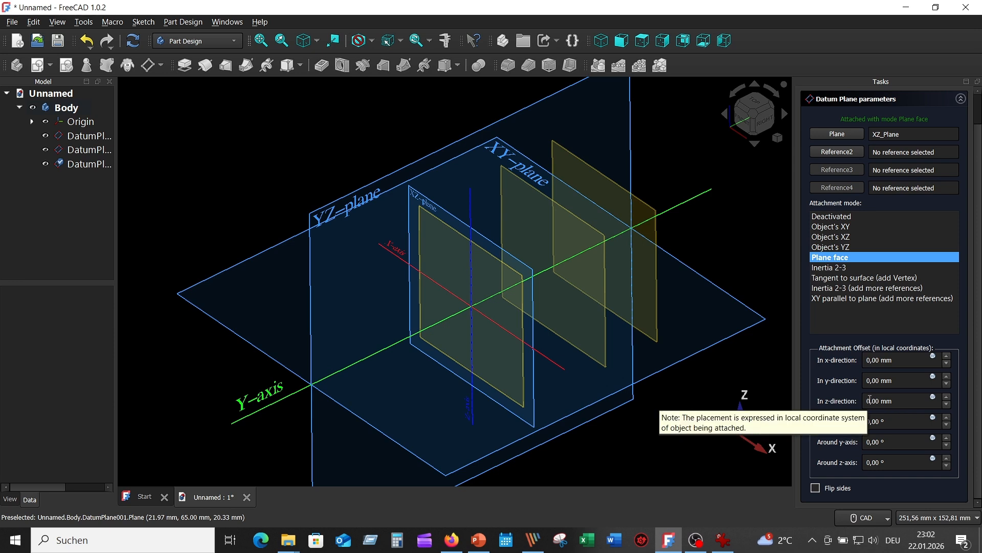
{"action": "left_click", "coordinate": [869, 400]}
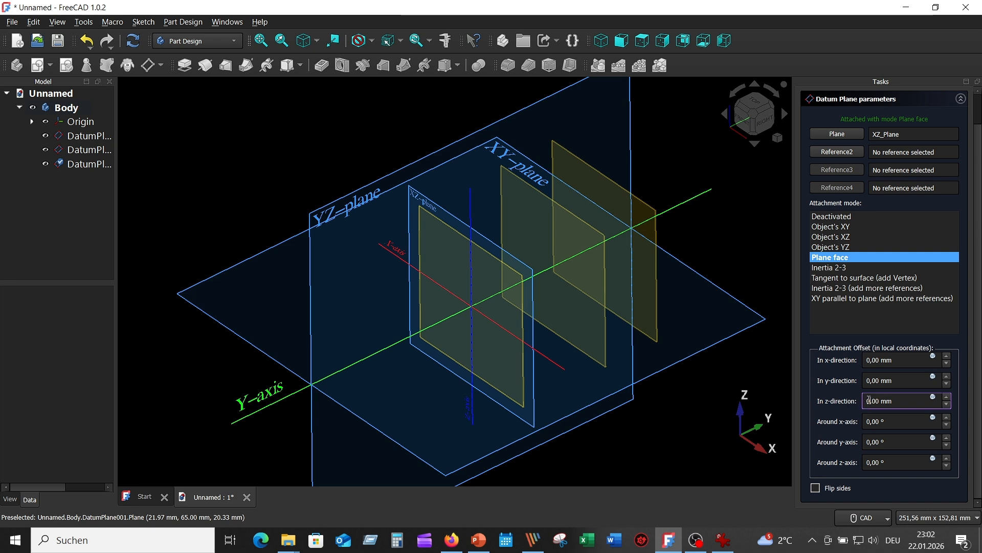
{"action": "type", "text": "9"}
{"action": "left_click", "coordinate": [909, 445]}
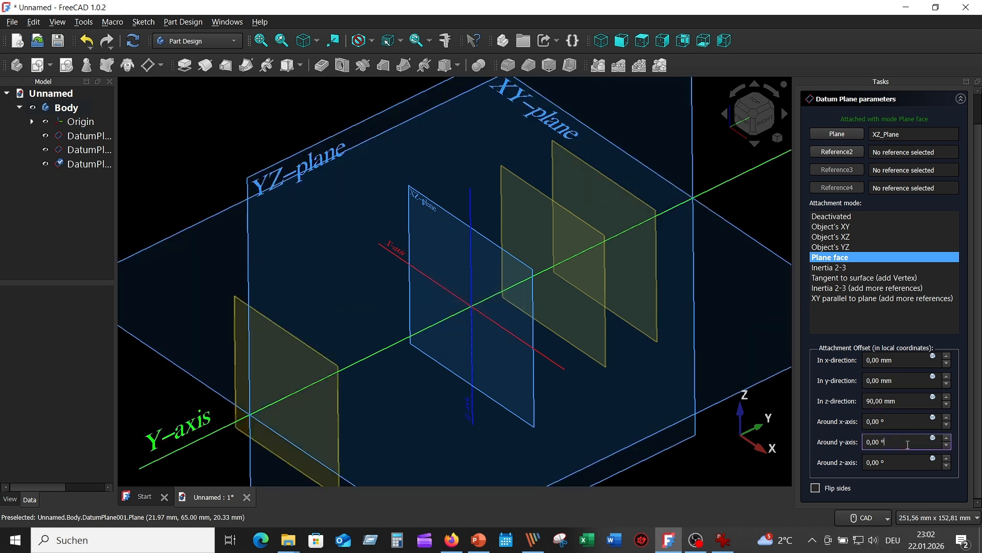
{"action": "left_click", "coordinate": [816, 488]}
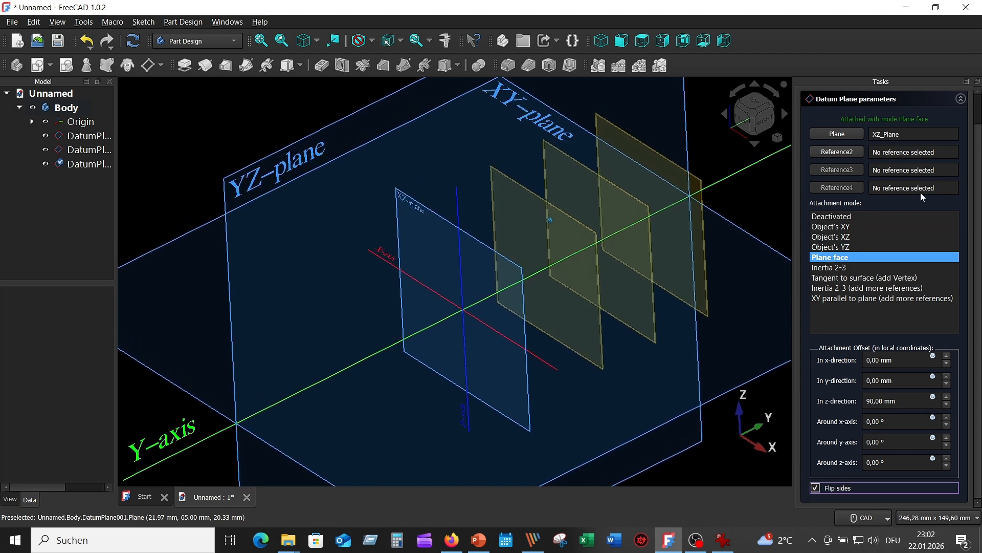
{"action": "scroll", "coordinate": [980, 164], "scroll_direction": "up", "scroll_amount": 1}
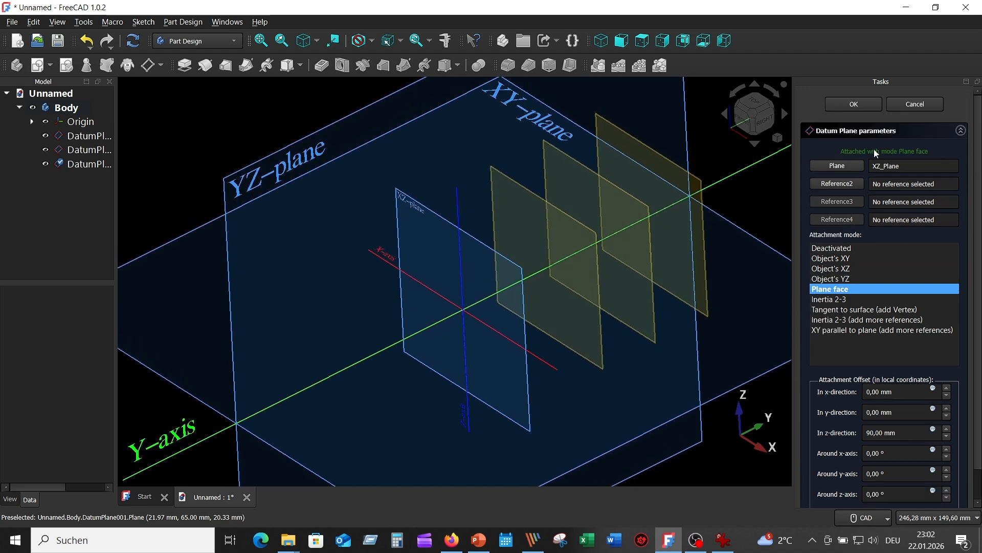
{"action": "left_click", "coordinate": [848, 105]}
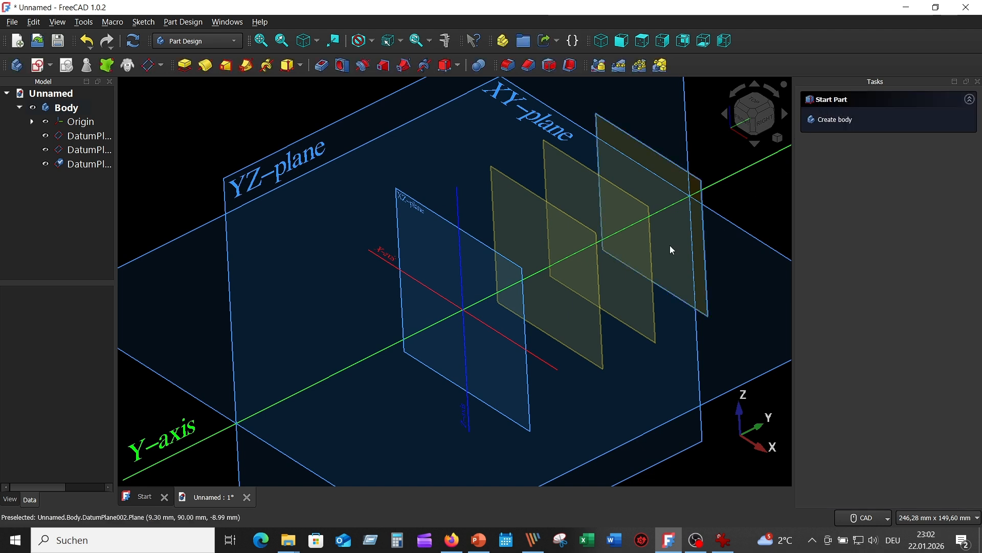
Step: Create a fourth datum plane attached to the XZ plane with a 290 mm z-offset and flipped sides
{"action": "left_click", "coordinate": [152, 66]}
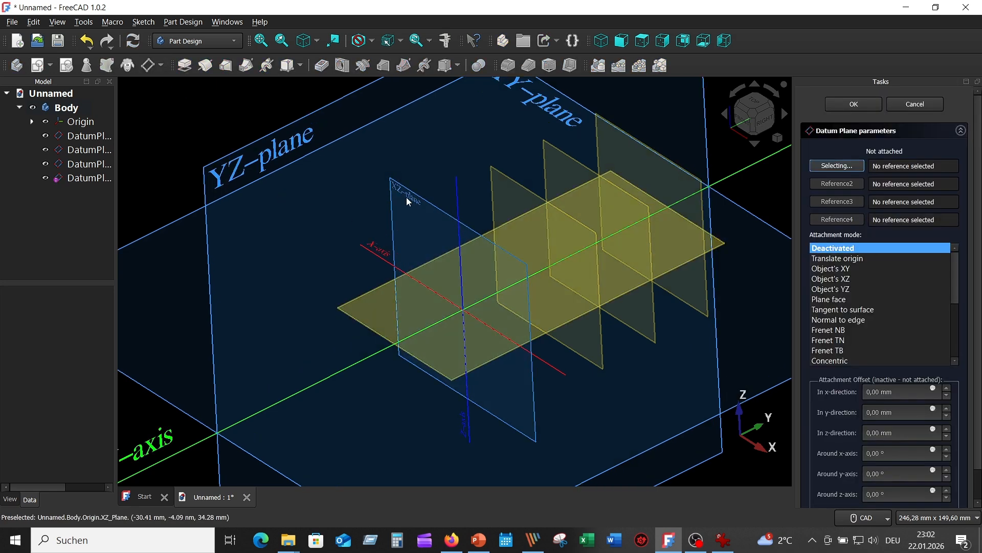
{"action": "left_click", "coordinate": [416, 203]}
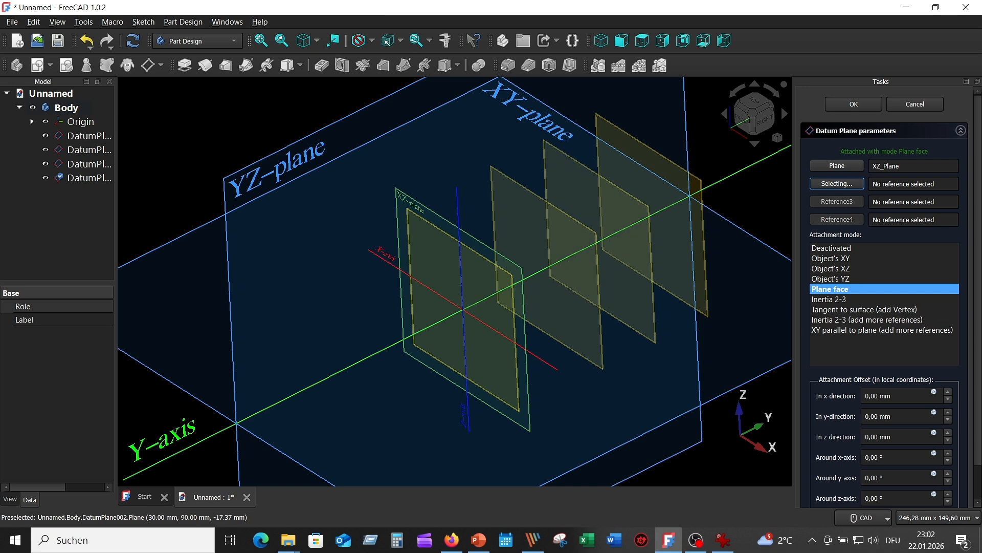
{"action": "scroll", "coordinate": [893, 474], "scroll_direction": "down", "scroll_amount": 1}
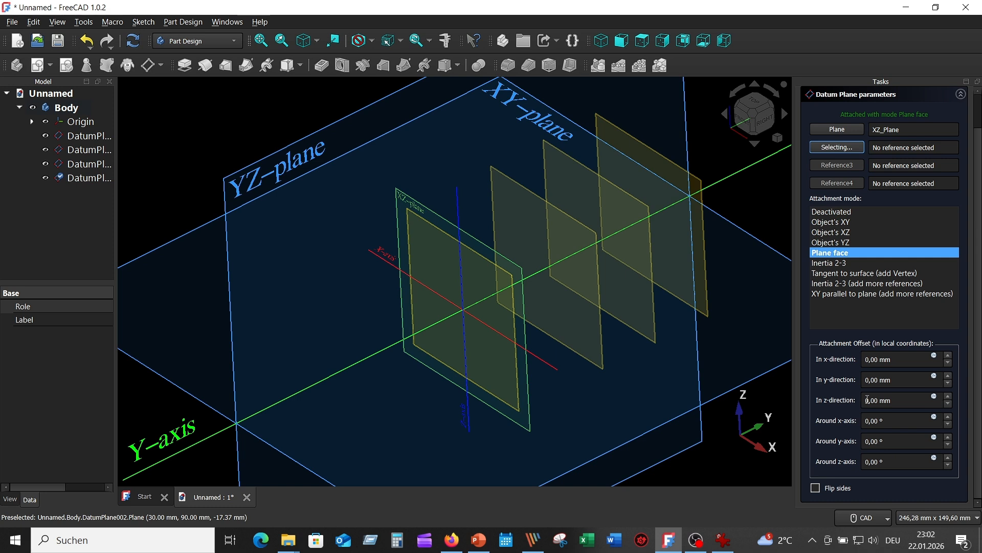
{"action": "left_click", "coordinate": [868, 399]}
{"action": "type", "text": "29"}
{"action": "left_click", "coordinate": [927, 490]}
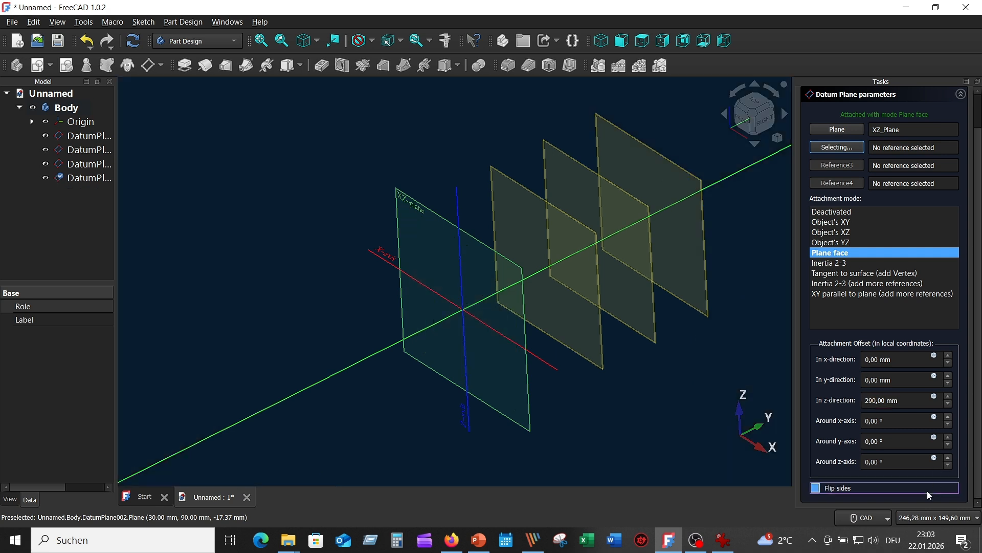
{"action": "scroll", "coordinate": [672, 359], "scroll_direction": "down", "scroll_amount": 4}
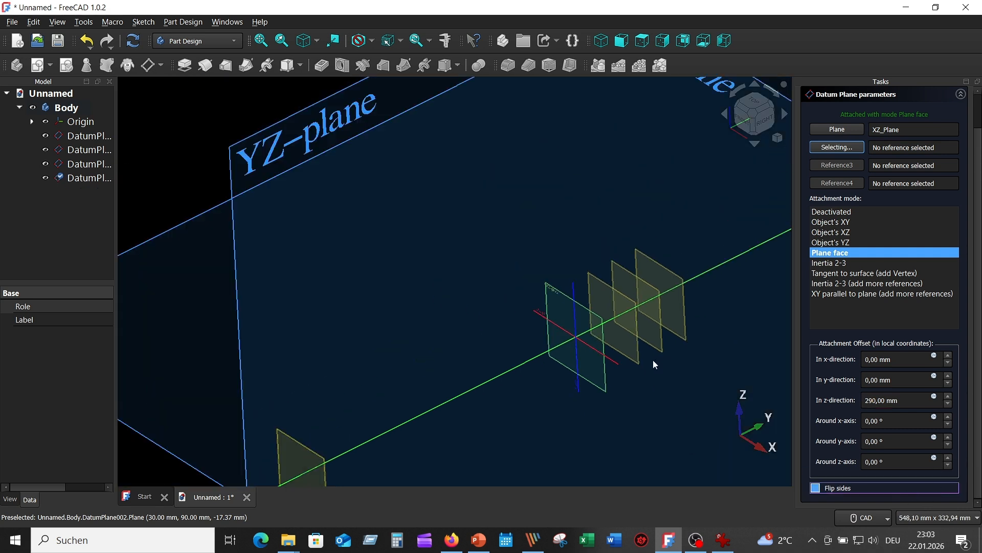
{"action": "left_click", "coordinate": [819, 490]}
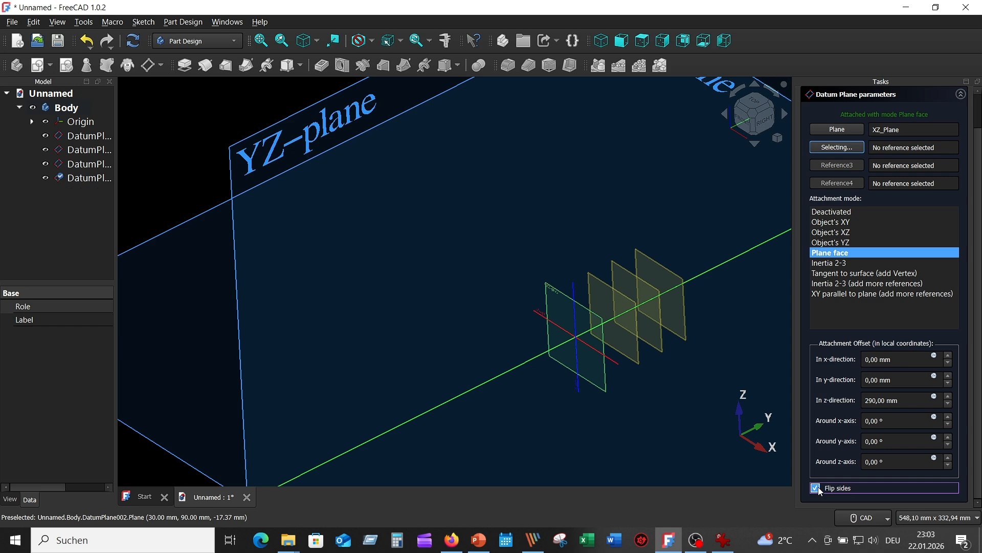
{"action": "scroll", "coordinate": [668, 366], "scroll_direction": "down", "scroll_amount": 3}
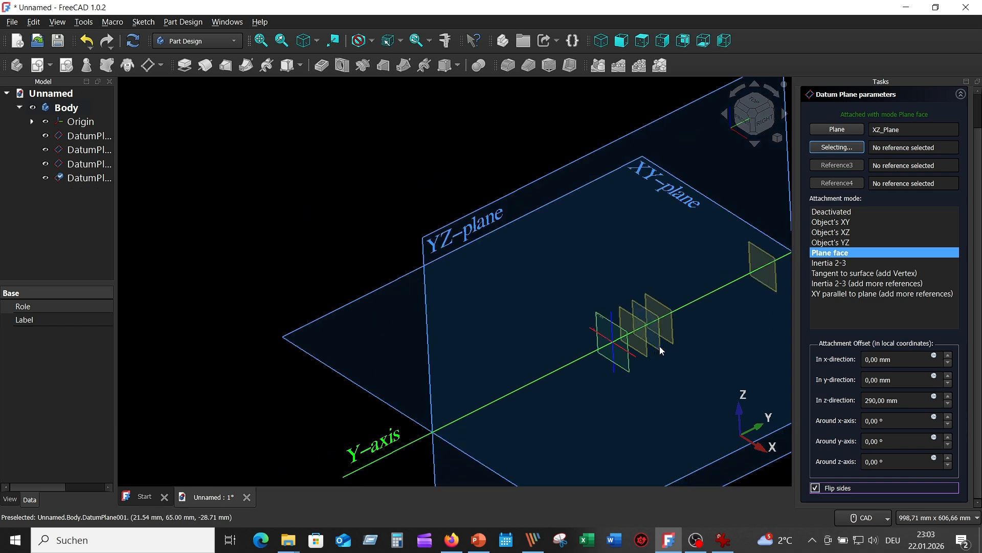
{"action": "scroll", "coordinate": [659, 346], "scroll_direction": "down", "scroll_amount": 3}
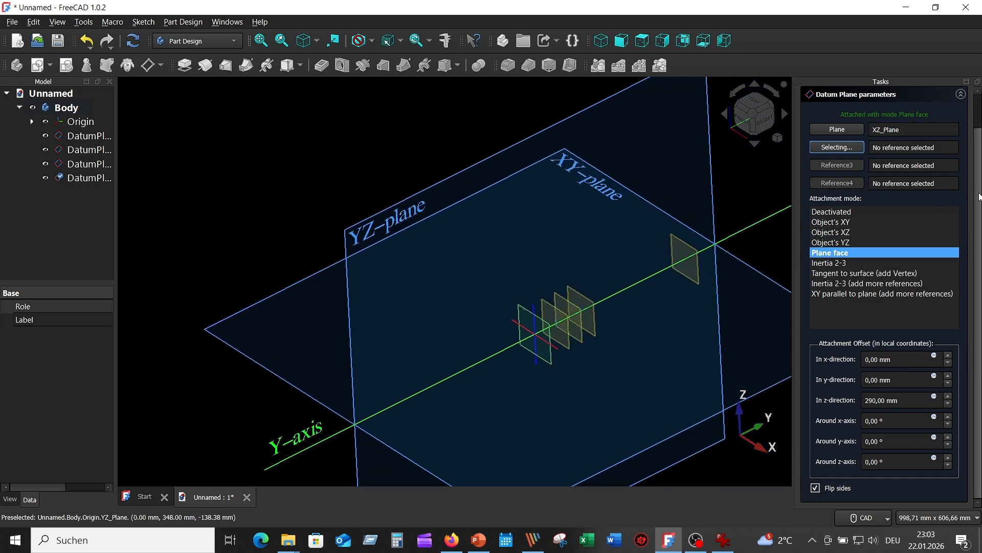
{"action": "scroll", "coordinate": [935, 134], "scroll_direction": "up", "scroll_amount": 2}
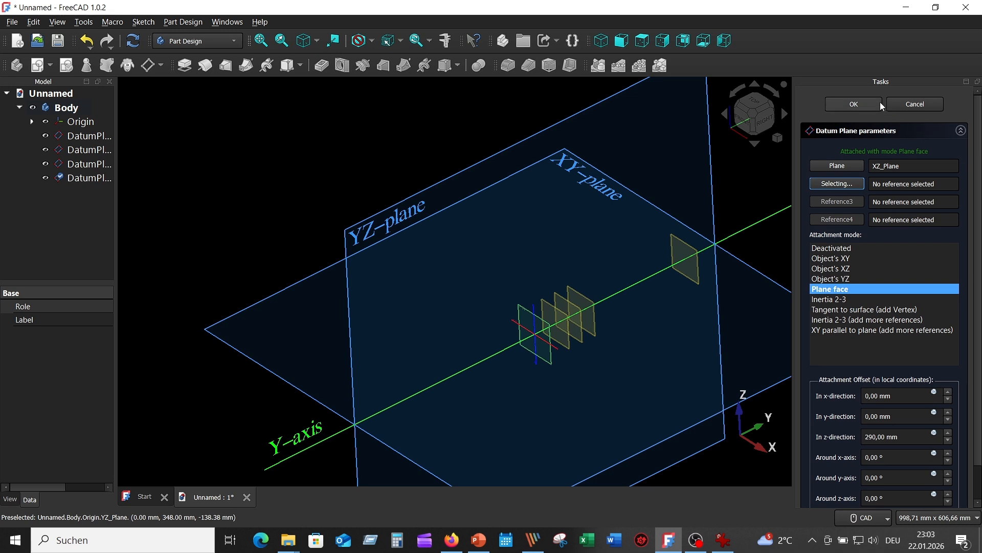
{"action": "key", "text": "Return"}
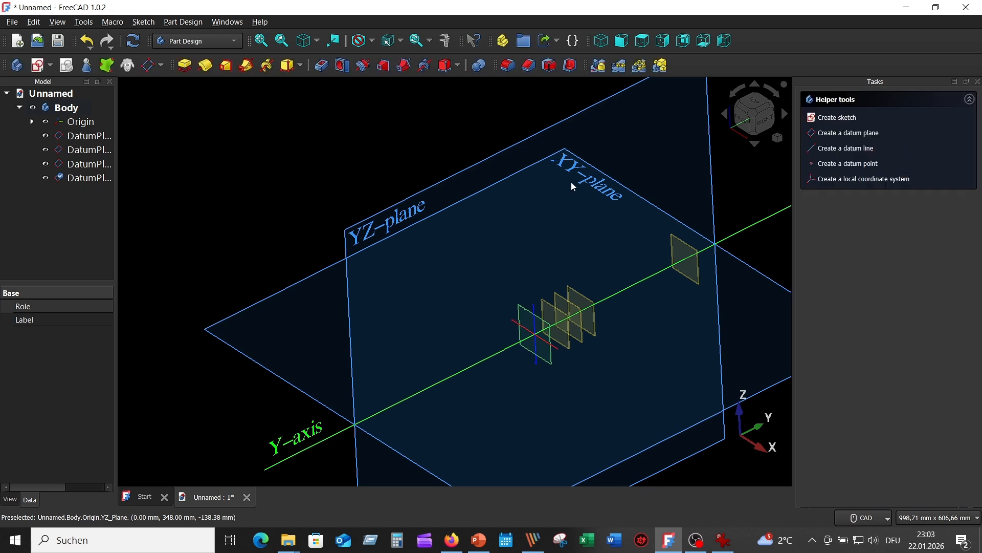
Step: Hide the body's origin and the 40, 65, 90 and 290 mm datum planes
{"action": "left_click", "coordinate": [47, 122]}
{"action": "middle_click_drag", "start_coordinate": [460, 317], "coordinate": [333, 275]}
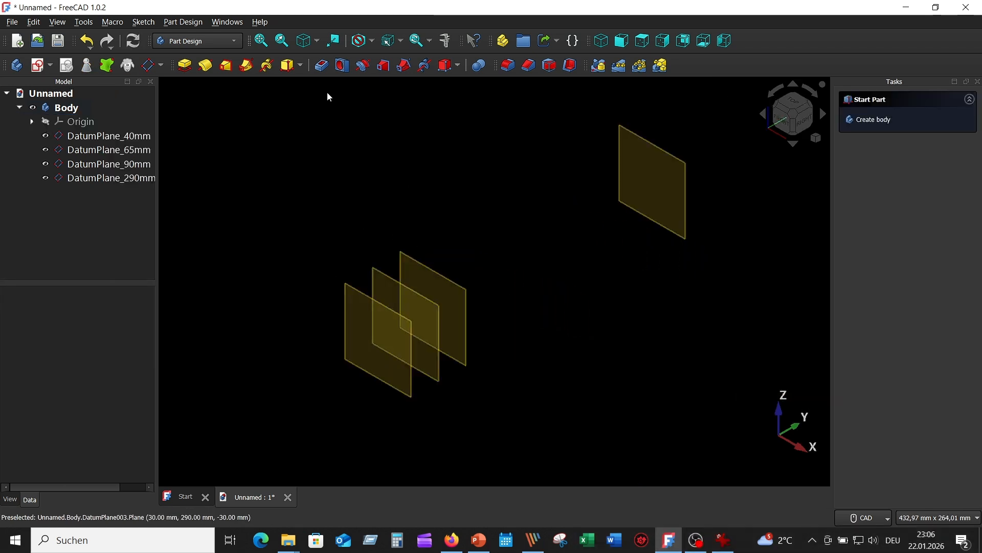
{"action": "left_click", "coordinate": [47, 179]}
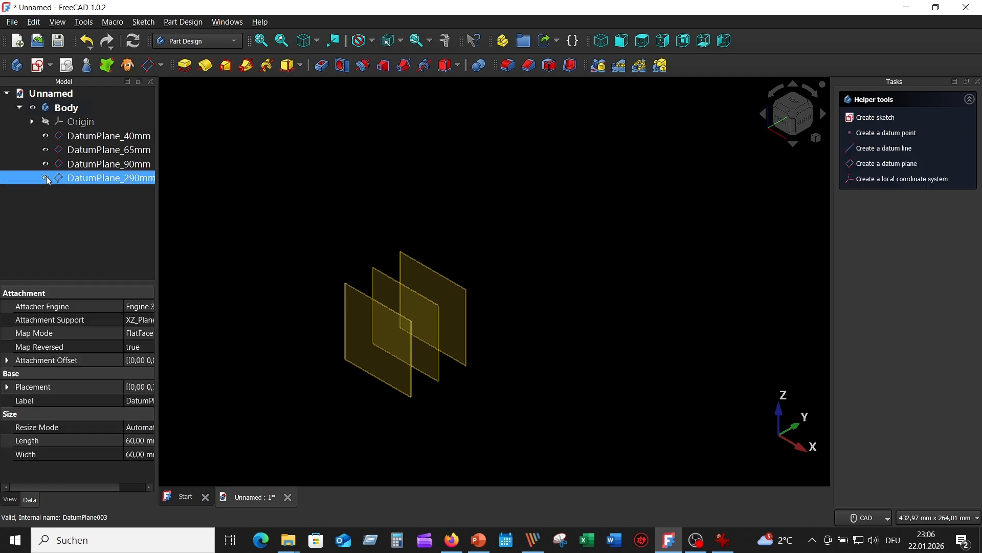
{"action": "left_click", "coordinate": [46, 165]}
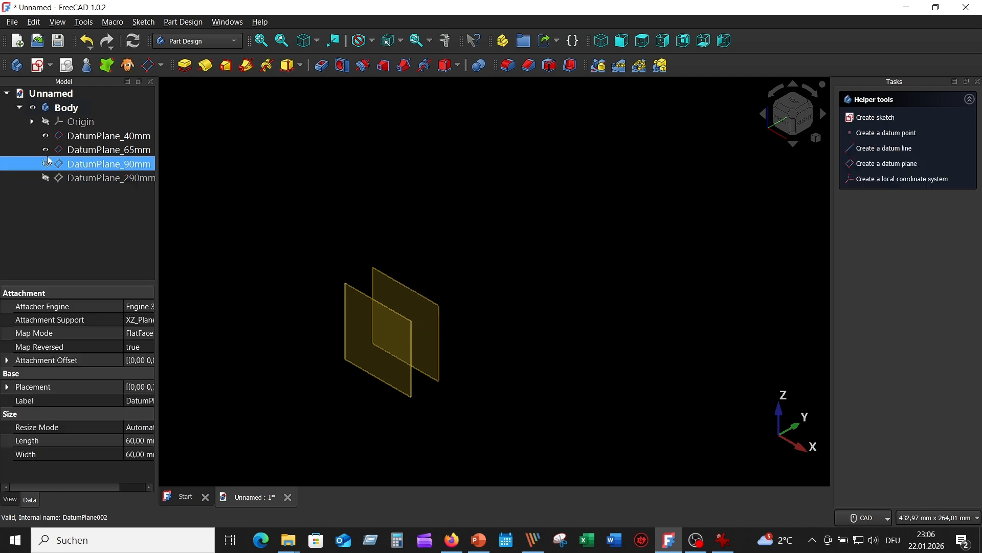
{"action": "left_click", "coordinate": [46, 151]}
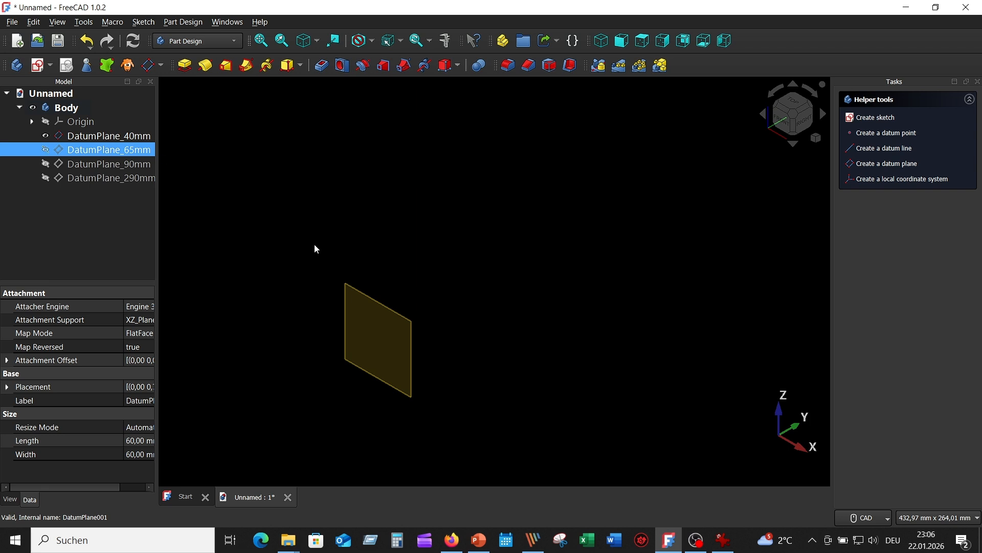
{"action": "left_click", "coordinate": [393, 320]}
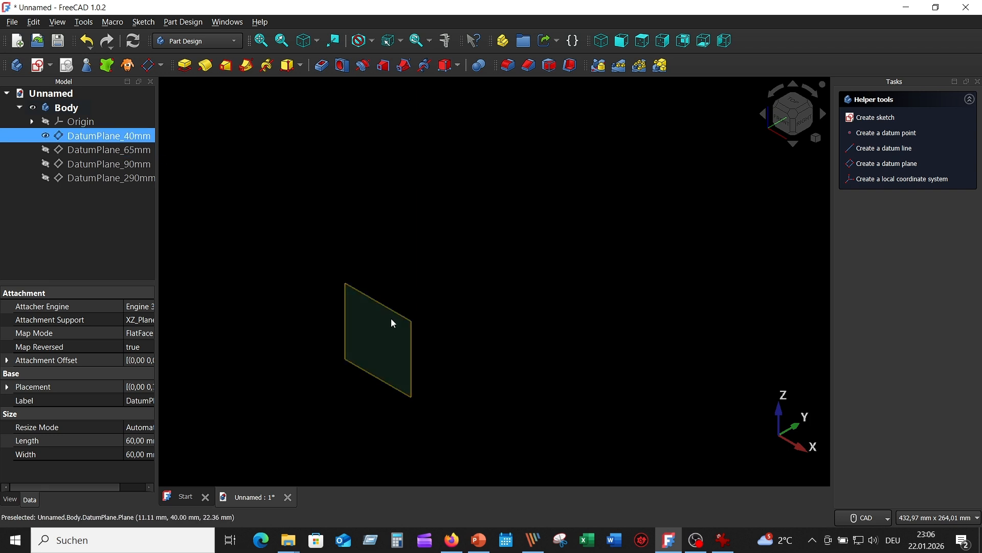
{"action": "left_click", "coordinate": [46, 136]}
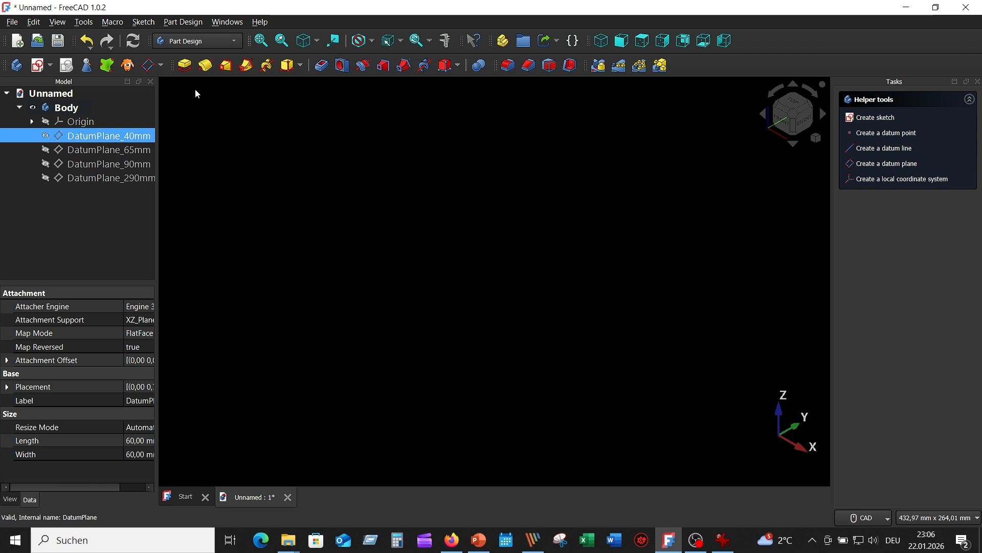
Step: Start a new sketch on the XZ plane and consult the reference drawing Picture_03.png for the end profile
{"action": "left_click", "coordinate": [37, 65]}
{"action": "left_click", "coordinate": [38, 66]}
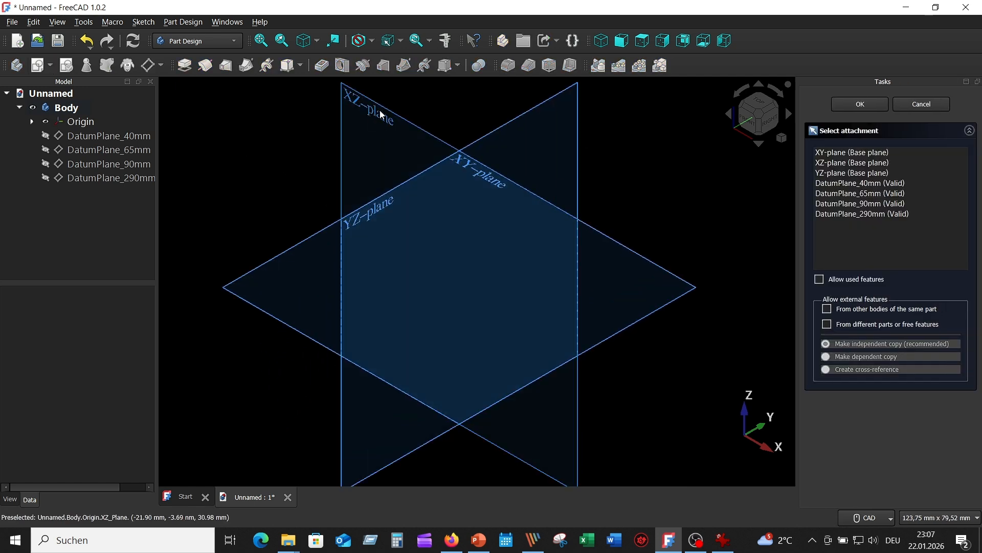
{"action": "left_click", "coordinate": [379, 115]}
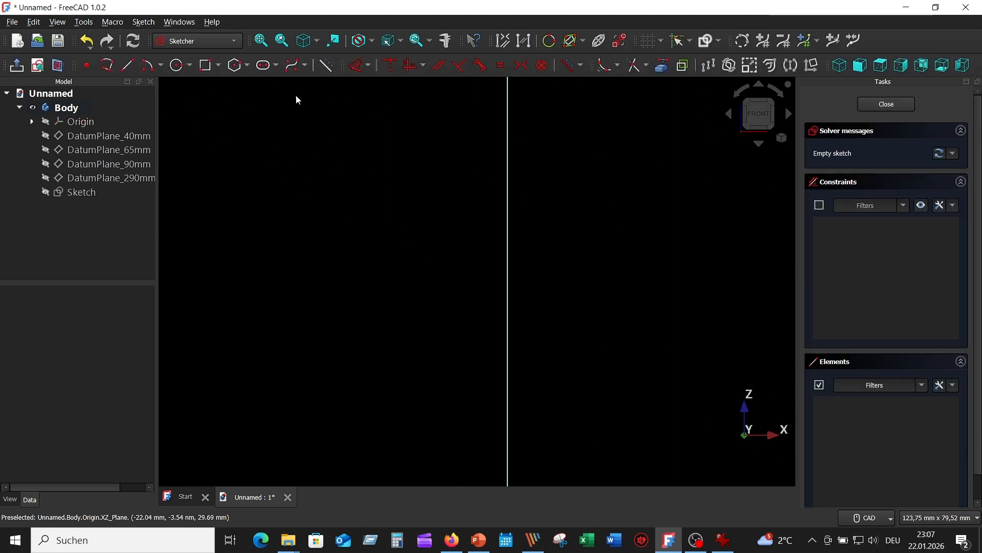
{"action": "left_click", "coordinate": [261, 41]}
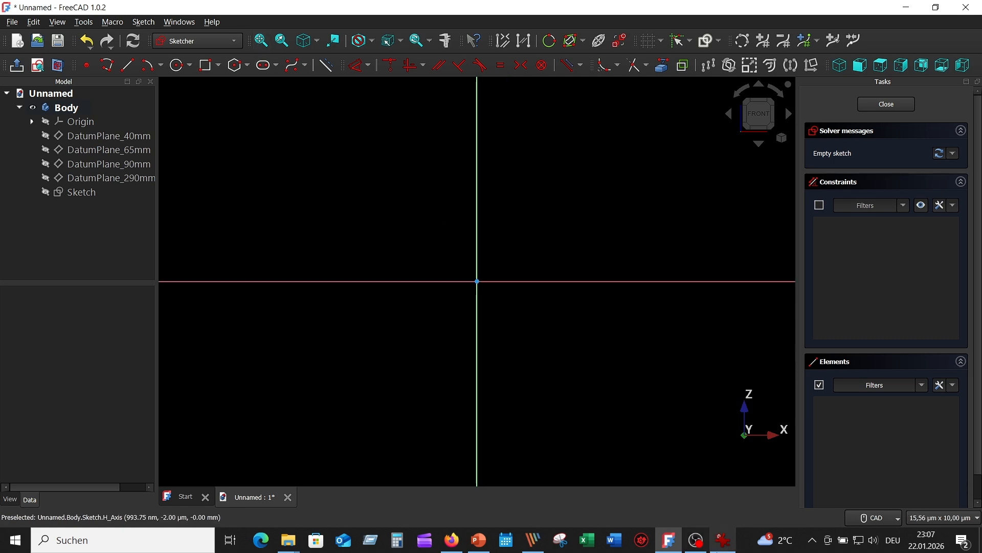
{"action": "left_click", "coordinate": [724, 540]}
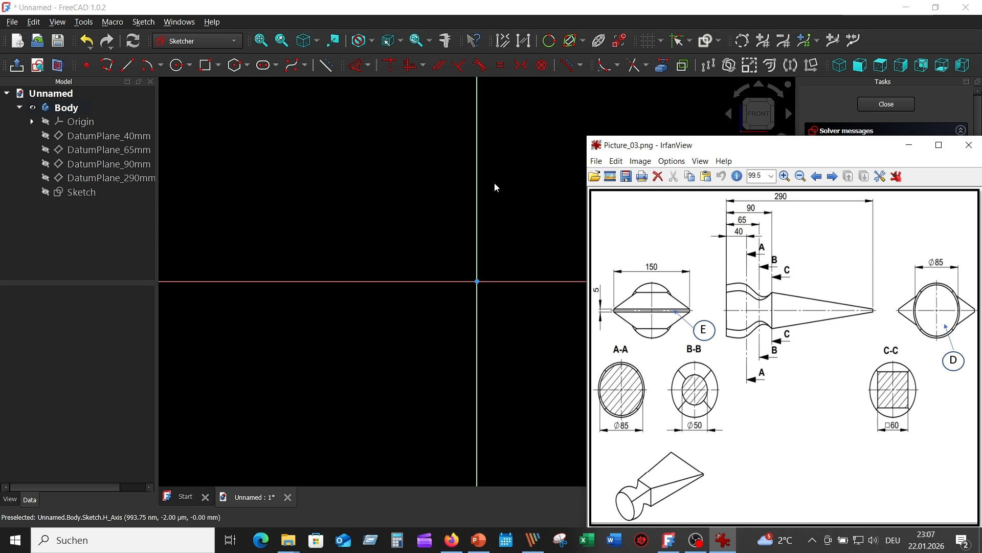
{"action": "left_click", "coordinate": [375, 149]}
Step: Draw a circle of 85 mm diameter centred on the origin, move its dimension label off the horizontal axis, and close the sketch
{"action": "key", "text": "g"}
{"action": "key", "text": "c"}
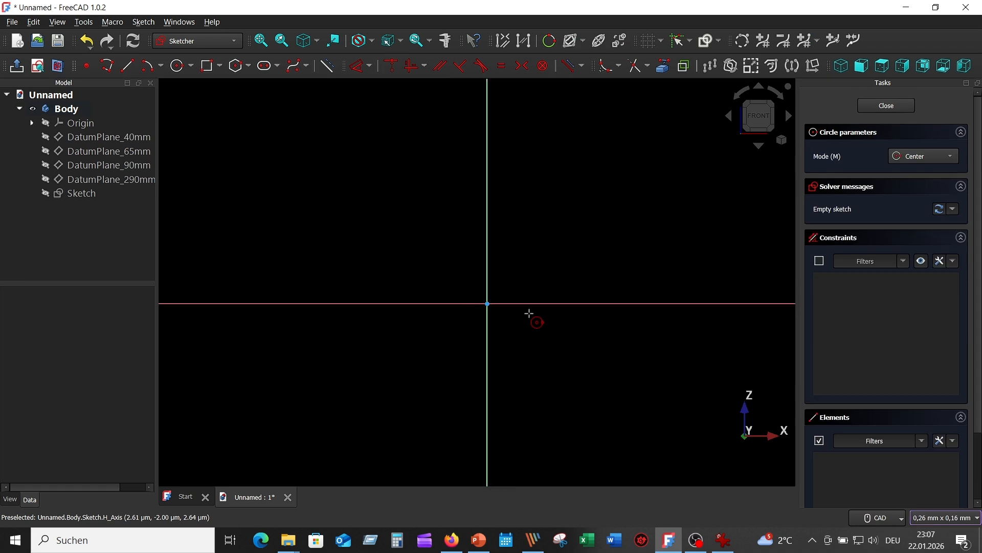
{"action": "left_click", "coordinate": [487, 304]}
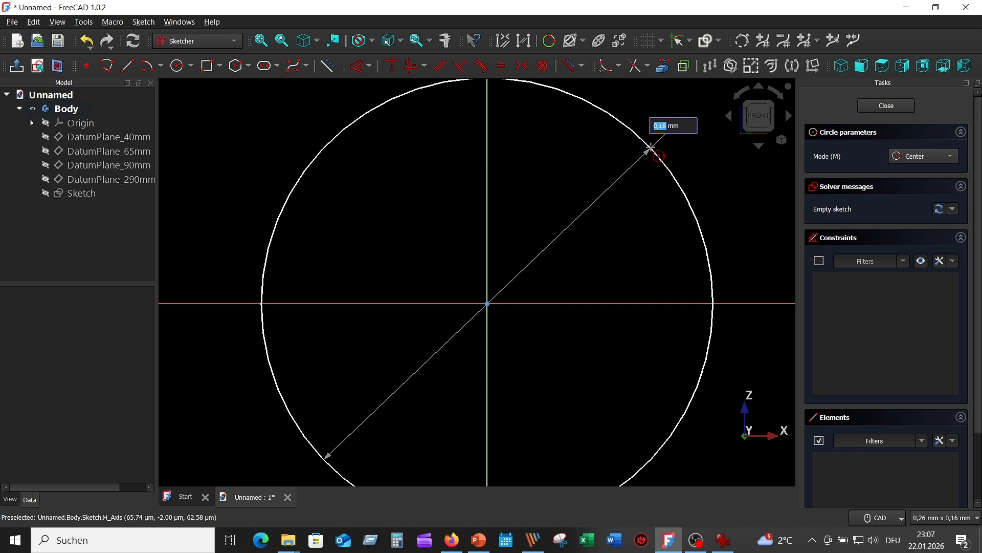
{"action": "type", "text": "8"}
{"action": "key", "text": "Return"}
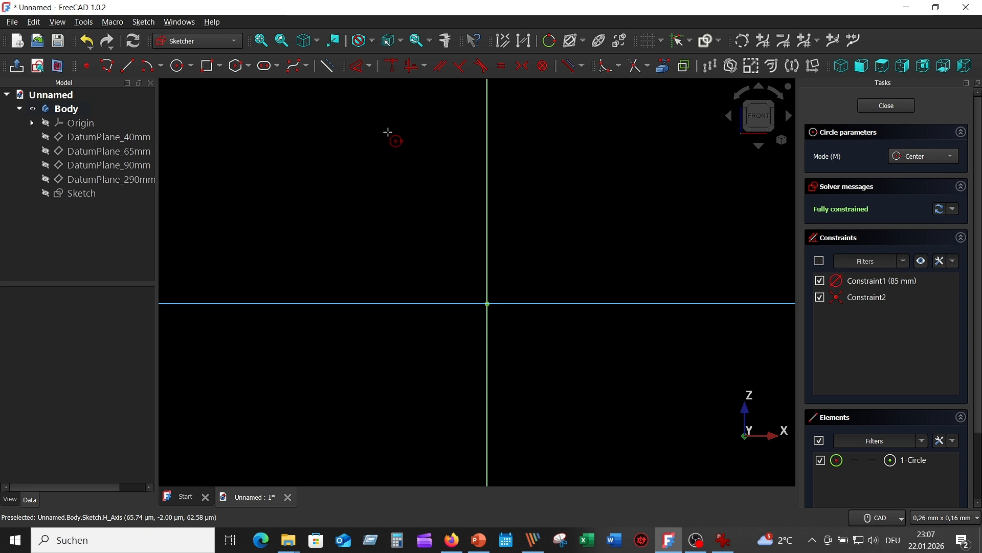
{"action": "key", "text": "Escape"}
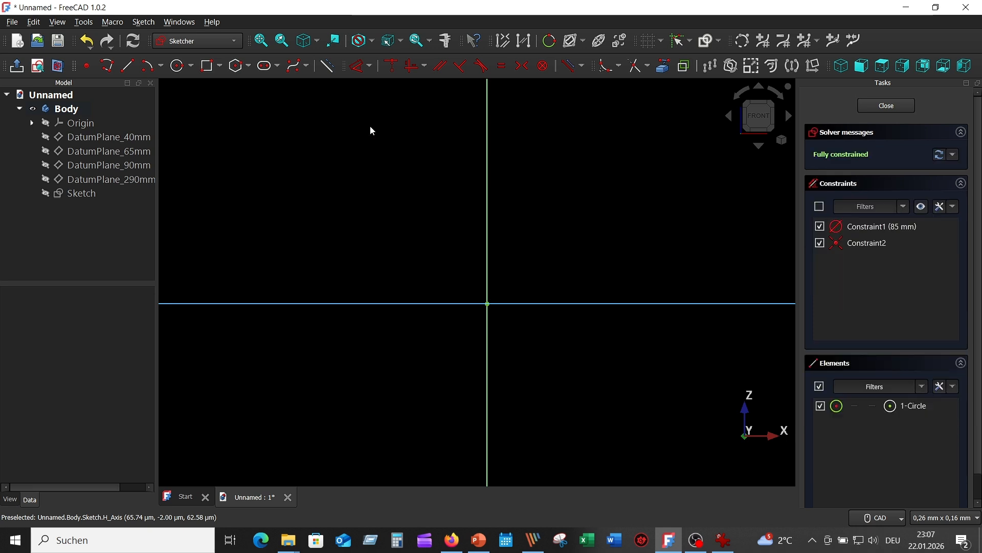
{"action": "left_click", "coordinate": [261, 41]}
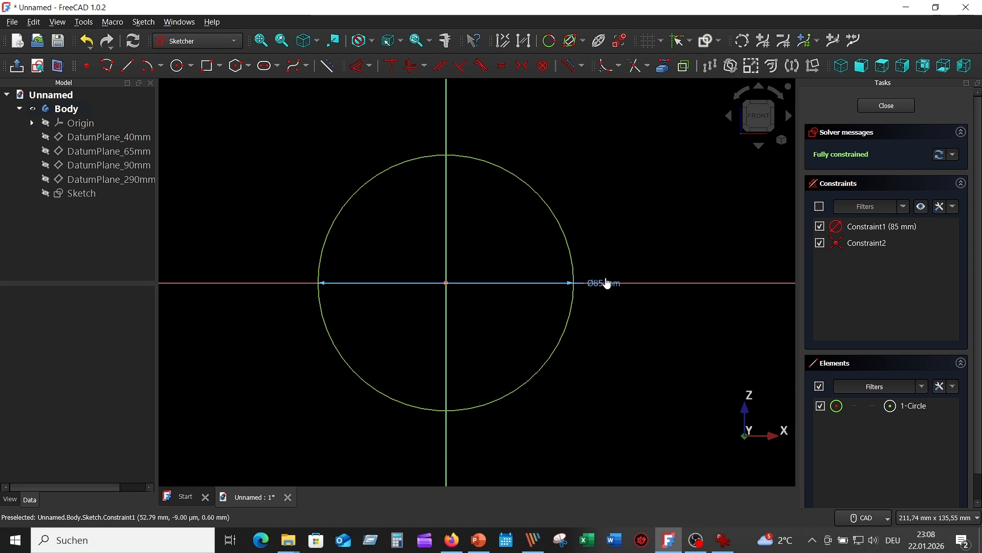
{"action": "left_click_drag", "start_coordinate": [607, 283], "coordinate": [602, 243]}
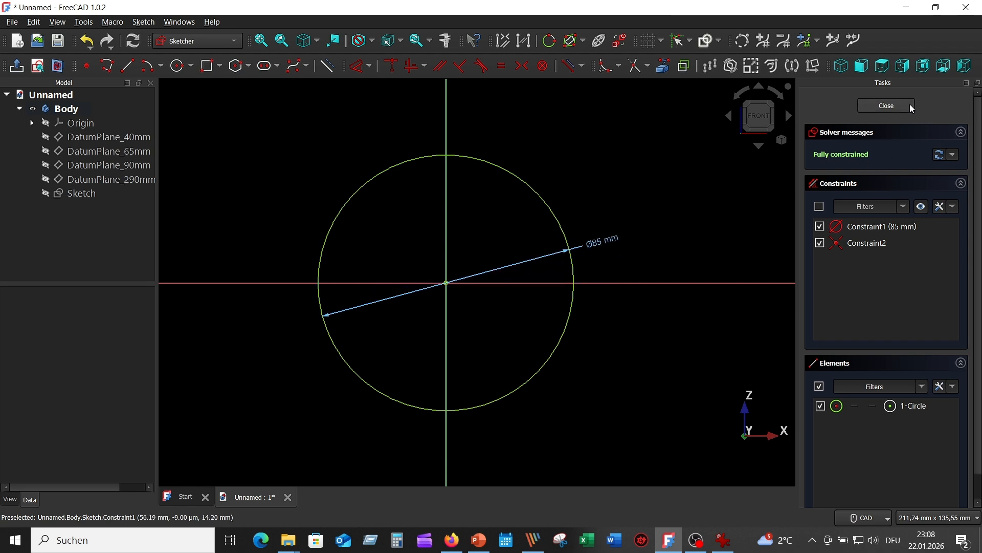
{"action": "left_click", "coordinate": [896, 106]}
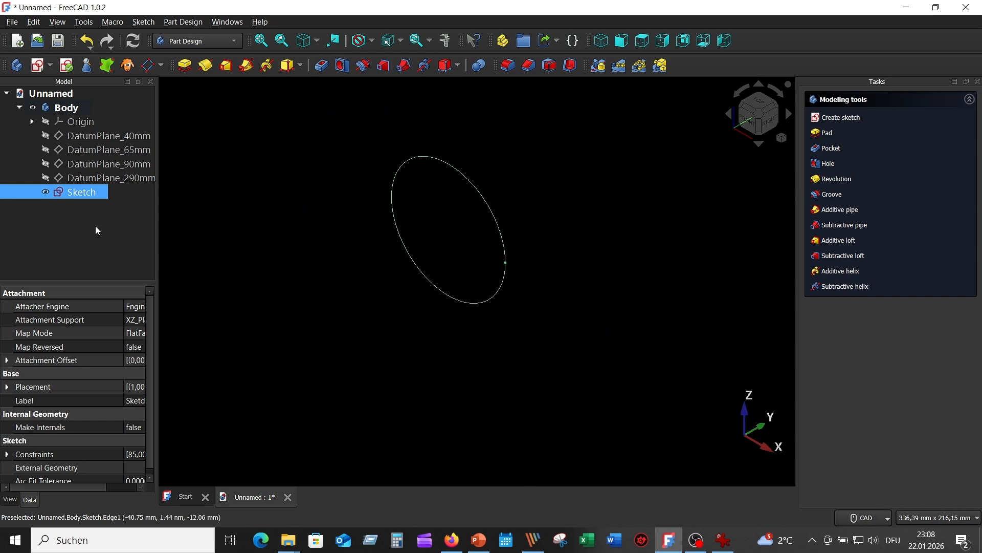
Step: Hide the finished circle sketch and show DatumPlane_40mm
{"action": "left_click", "coordinate": [45, 191]}
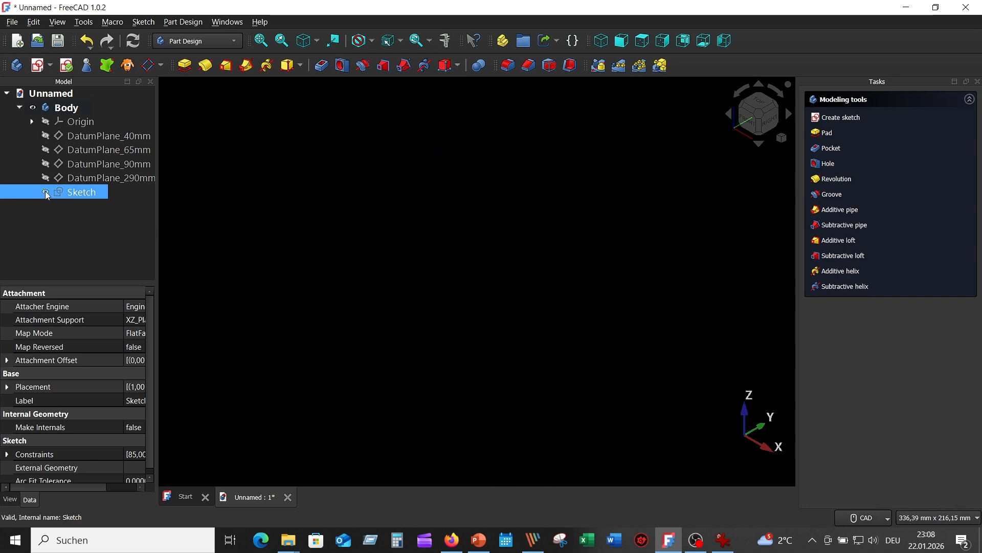
{"action": "left_click", "coordinate": [45, 136]}
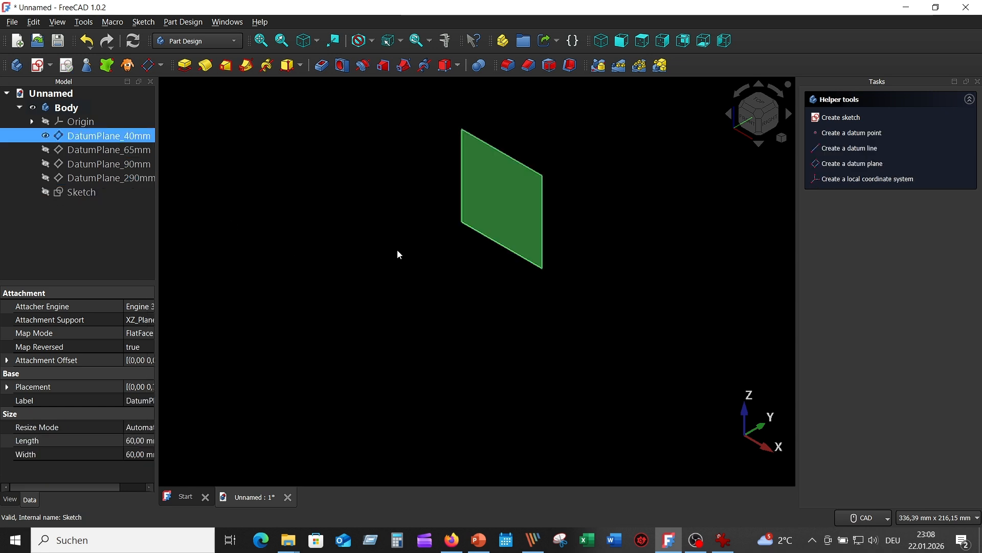
{"action": "left_click", "coordinate": [265, 43]}
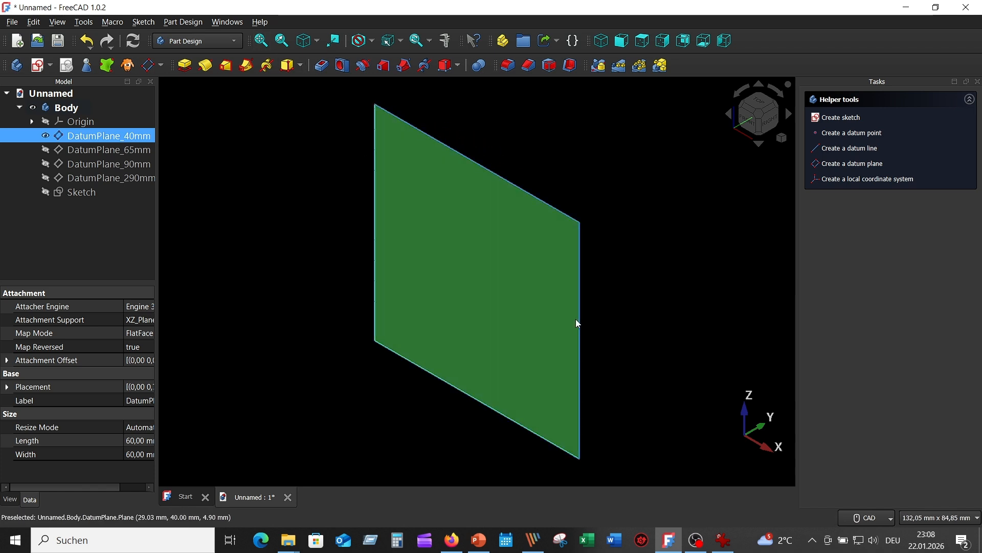
Step: Start a new sketch on DatumPlane_40mm and consult section A-A in the reference drawing
{"action": "left_click", "coordinate": [575, 318]}
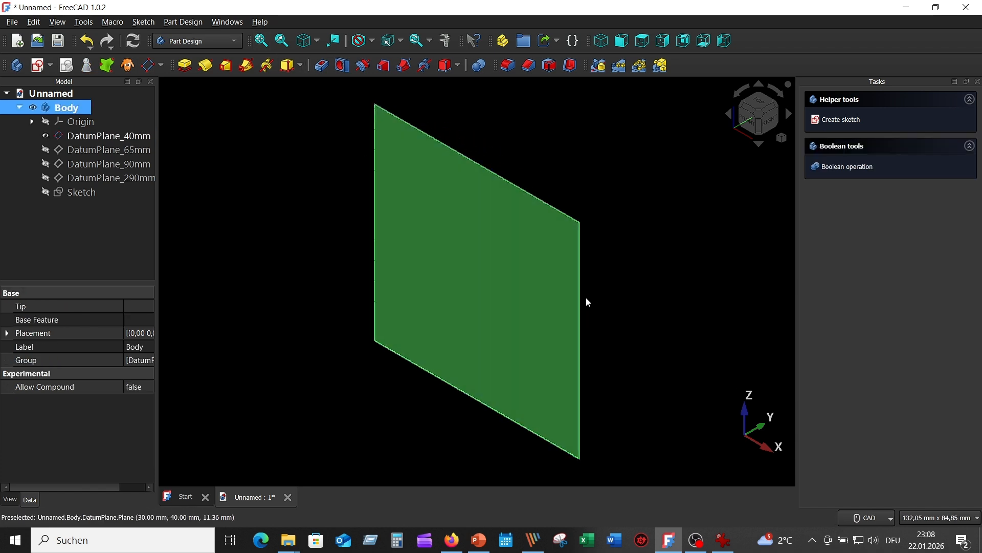
{"action": "left_click", "coordinate": [581, 302]}
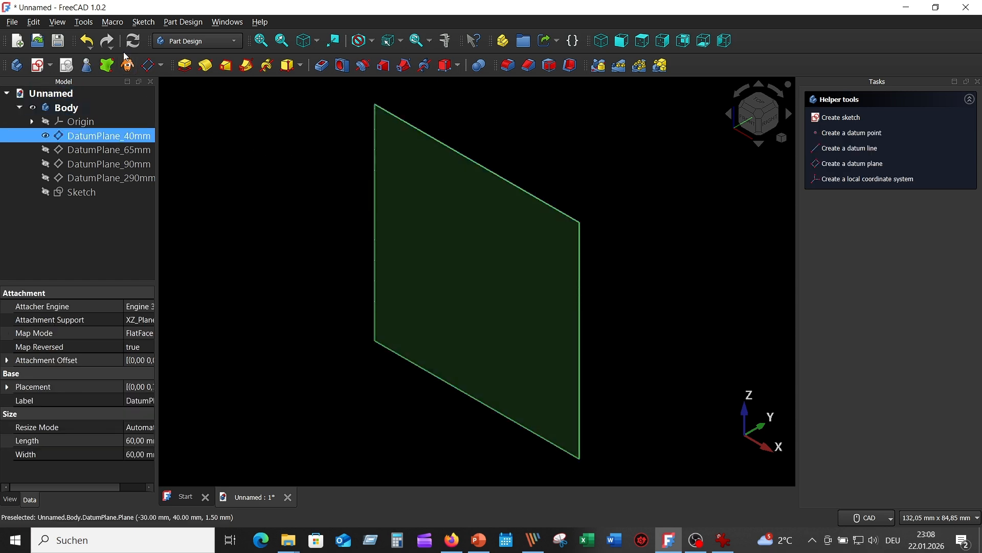
{"action": "left_click", "coordinate": [37, 66]}
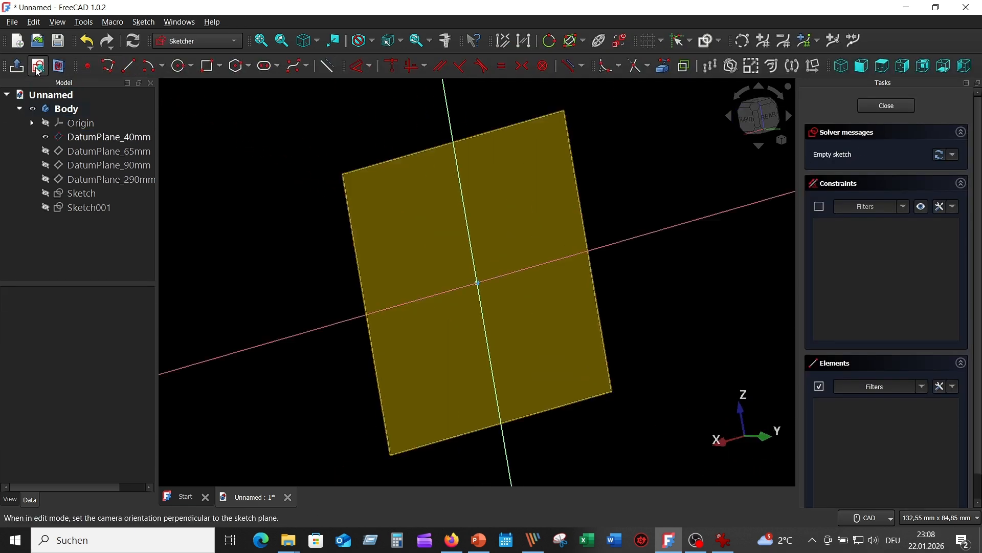
{"action": "left_click", "coordinate": [723, 540]}
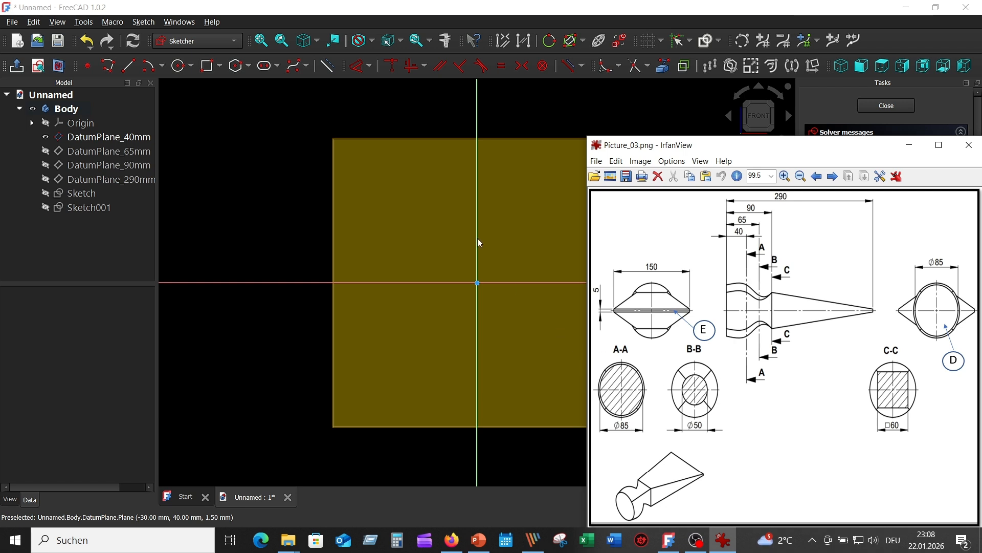
{"action": "left_click", "coordinate": [333, 101]}
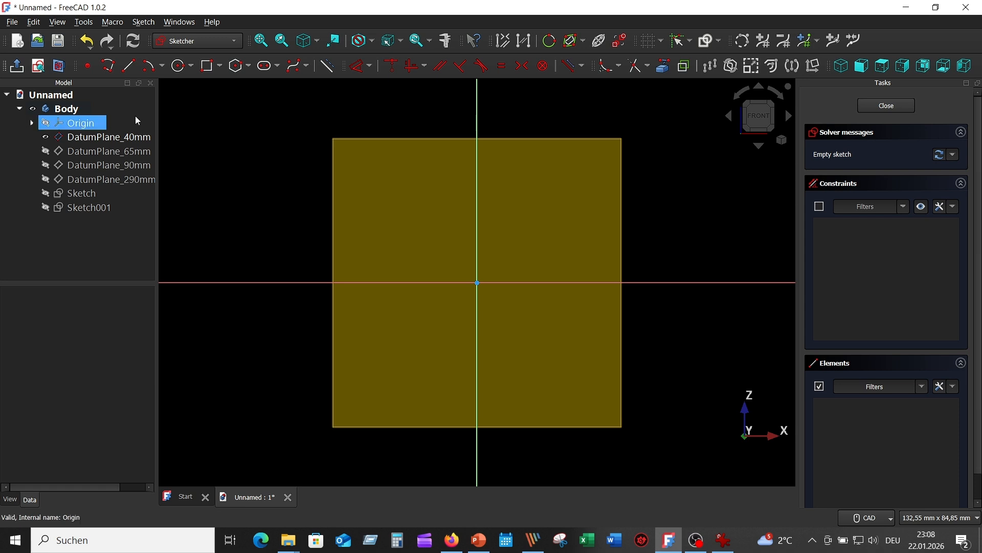
Step: Draw a circle of 85 mm diameter centred on the origin in the DatumPlane_40mm sketch and close the sketch
{"action": "left_click", "coordinate": [176, 65]}
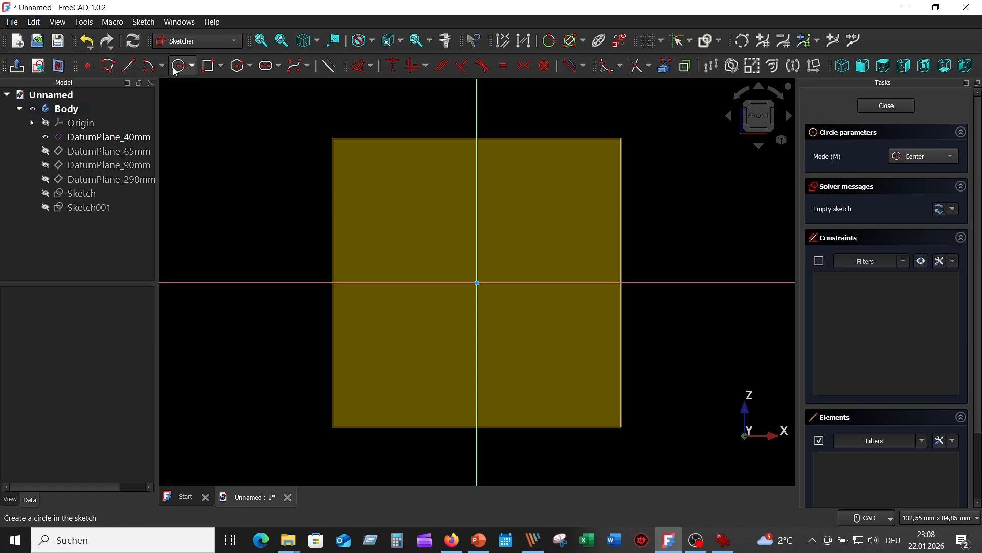
{"action": "left_click", "coordinate": [477, 281]}
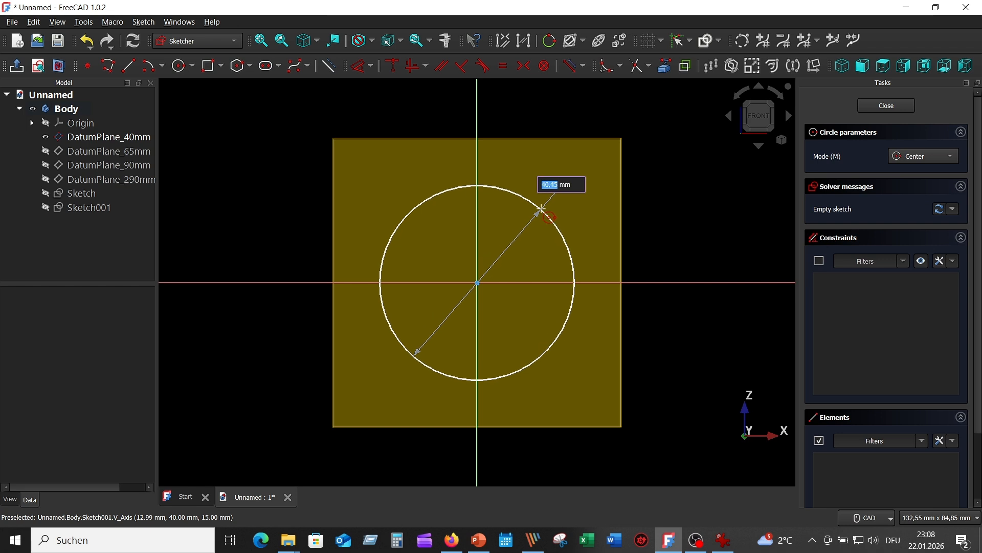
{"action": "type", "text": "8"}
{"action": "key", "text": "Return"}
{"action": "scroll", "coordinate": [588, 220], "scroll_direction": "down", "scroll_amount": 2}
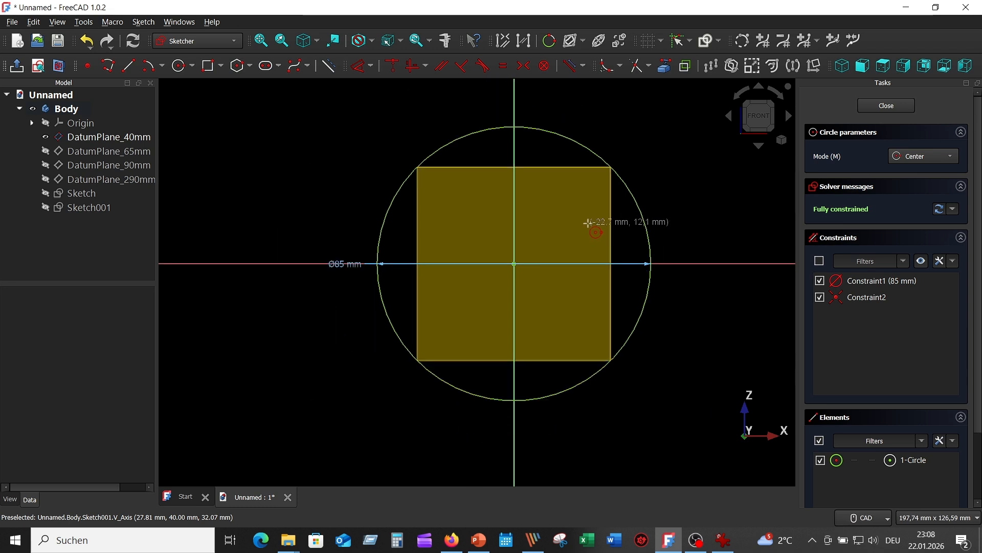
{"action": "right_click", "coordinate": [686, 193]}
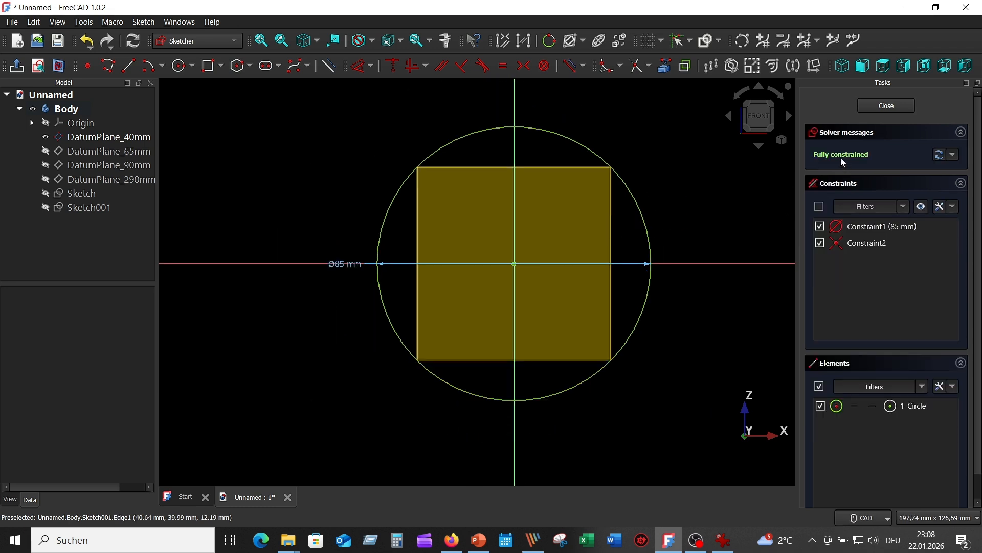
{"action": "left_click", "coordinate": [886, 106]}
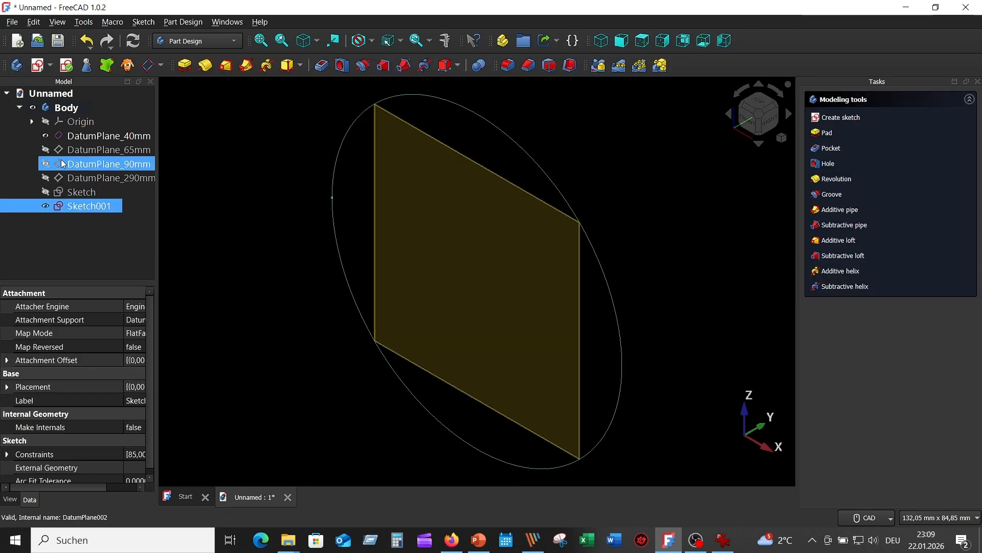
Step: Hide DatumPlane_40mm and its finished circle sketch, and show DatumPlane_65mm
{"action": "left_click", "coordinate": [47, 136]}
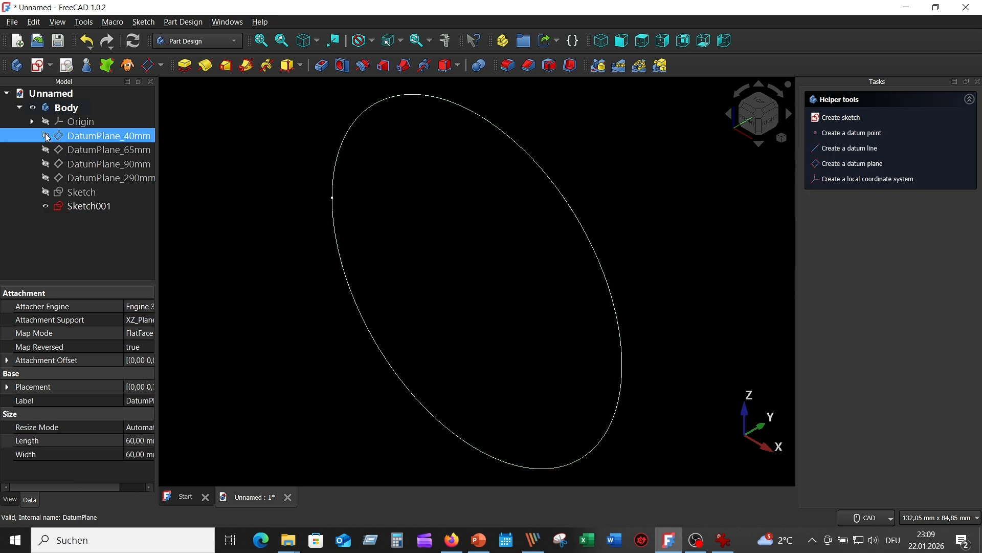
{"action": "left_click", "coordinate": [44, 207]}
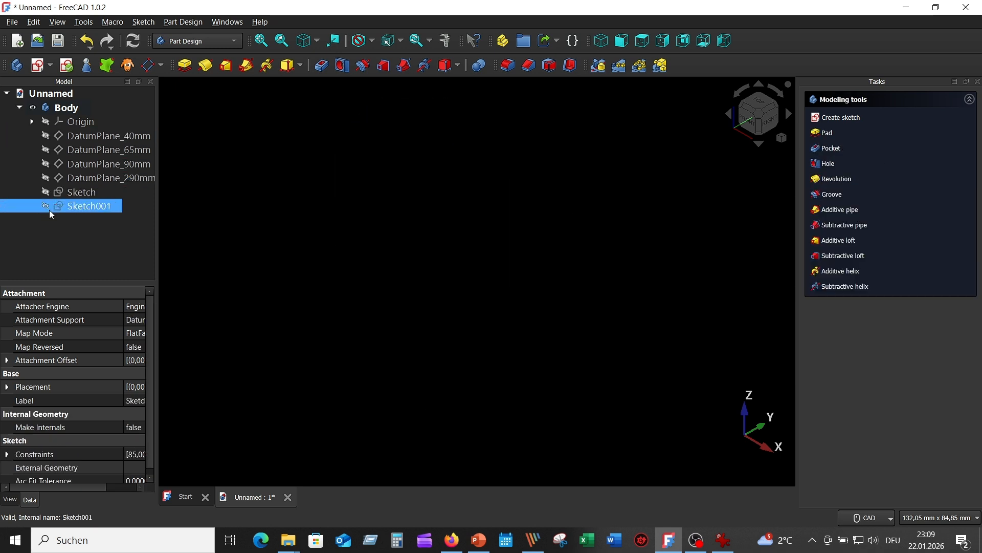
{"action": "left_click", "coordinate": [46, 150]}
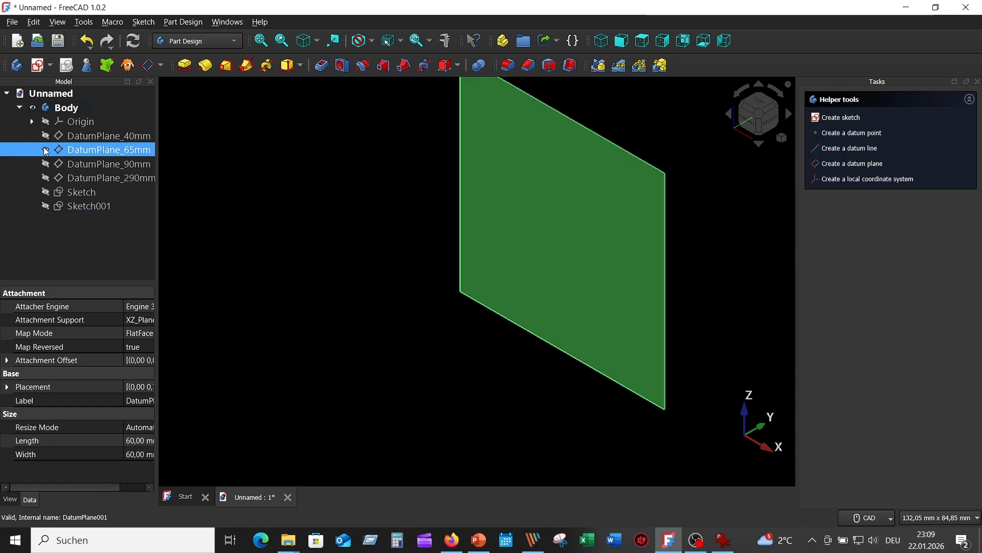
{"action": "scroll", "coordinate": [397, 238], "scroll_direction": "down", "scroll_amount": 1}
{"action": "middle_click_drag", "start_coordinate": [397, 238], "coordinate": [299, 277]}
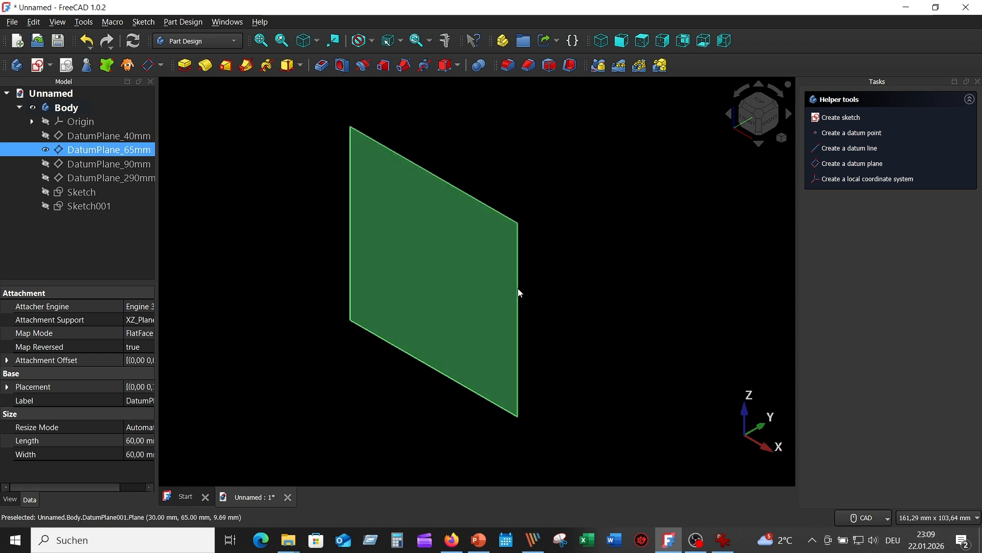
Step: Start a new sketch on DatumPlane_65mm and consult section B-B in the reference drawing Picture_03.png
{"action": "left_click", "coordinate": [510, 275]}
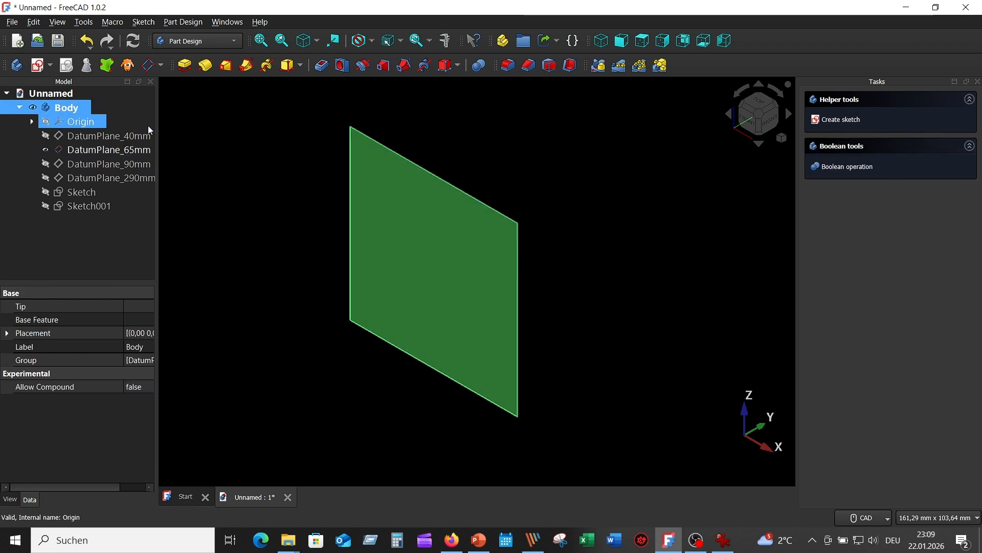
{"action": "left_click", "coordinate": [39, 65]}
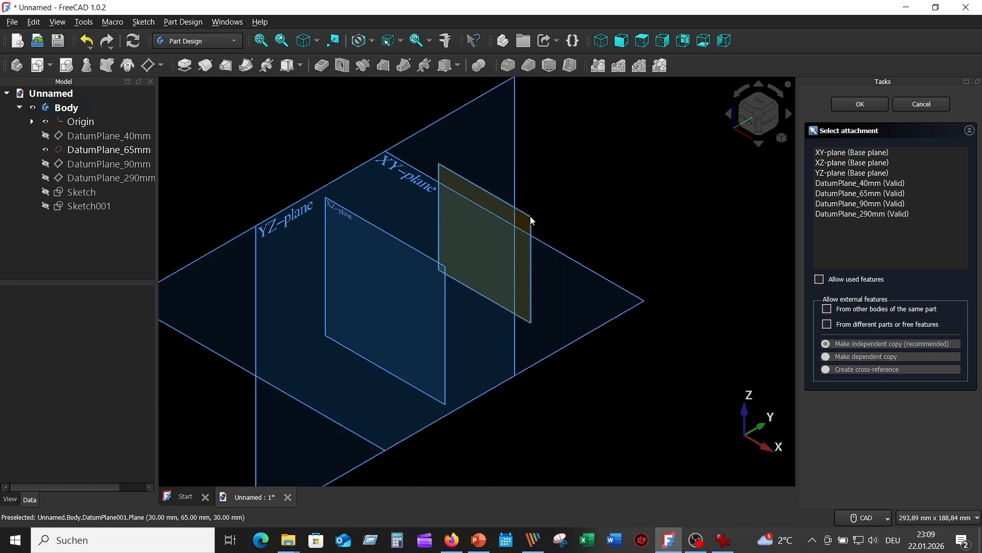
{"action": "left_click", "coordinate": [530, 216]}
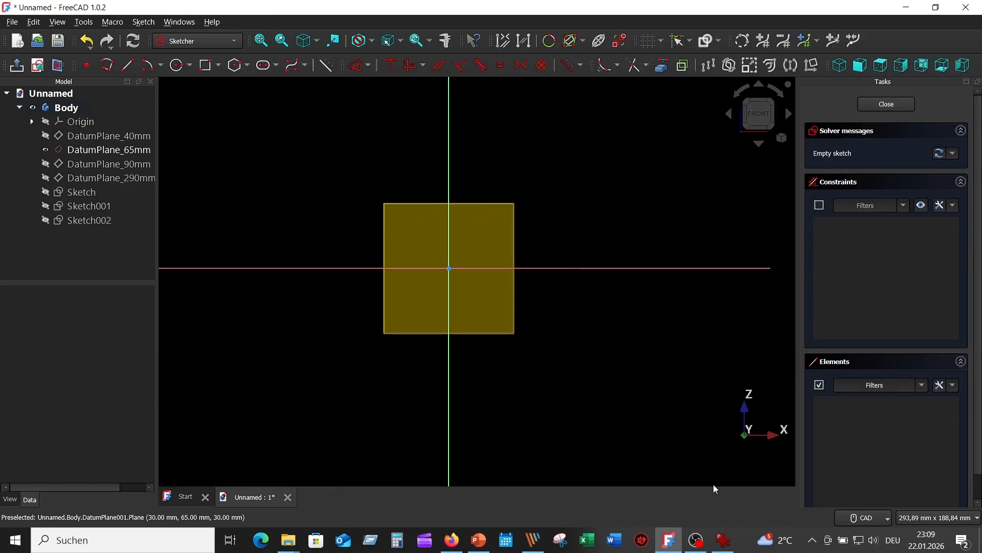
{"action": "left_click", "coordinate": [734, 545]}
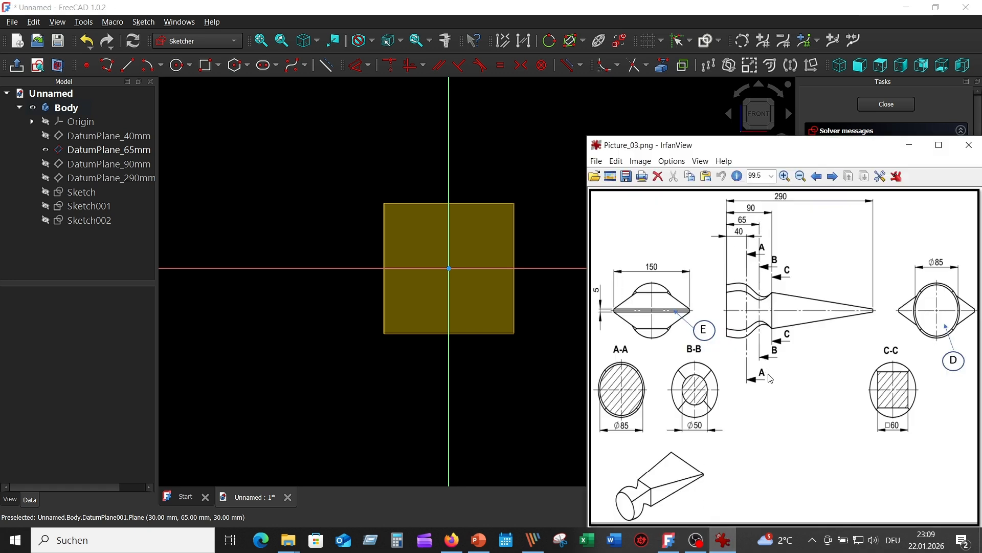
{"action": "left_click", "coordinate": [554, 276]}
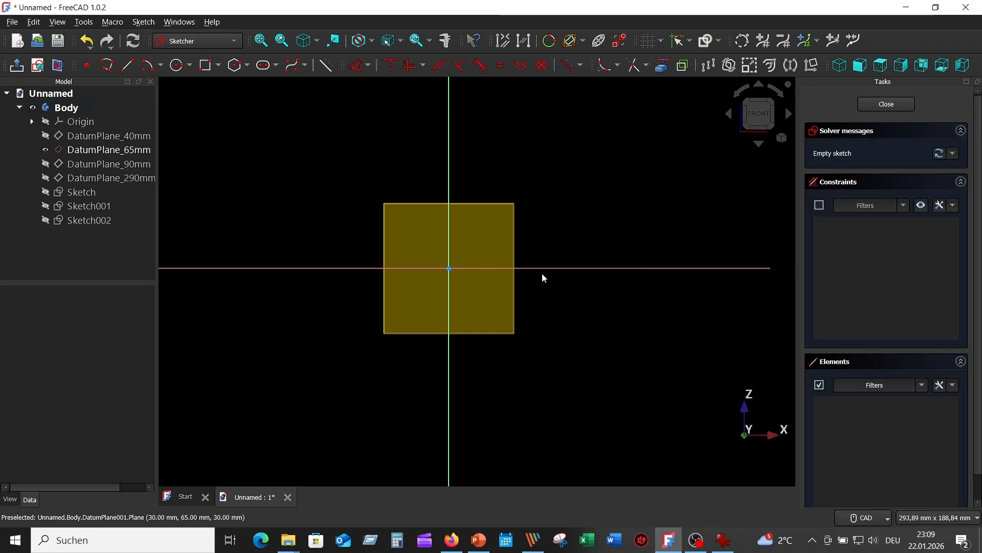
Step: Draw a circle of 50 mm diameter centred on the origin, move its dimension label off the horizontal axis, and close the sketch
{"action": "left_click", "coordinate": [179, 66]}
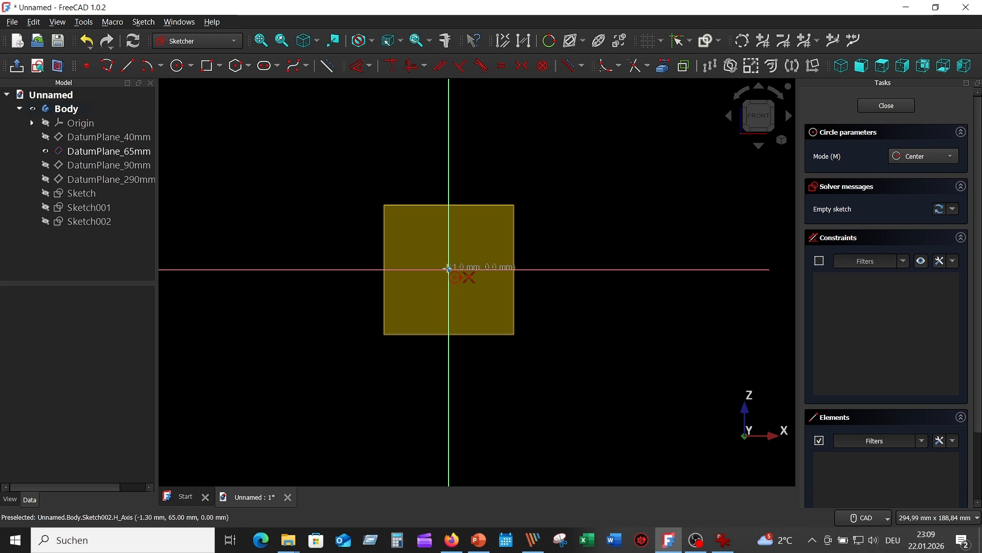
{"action": "left_click", "coordinate": [448, 269]}
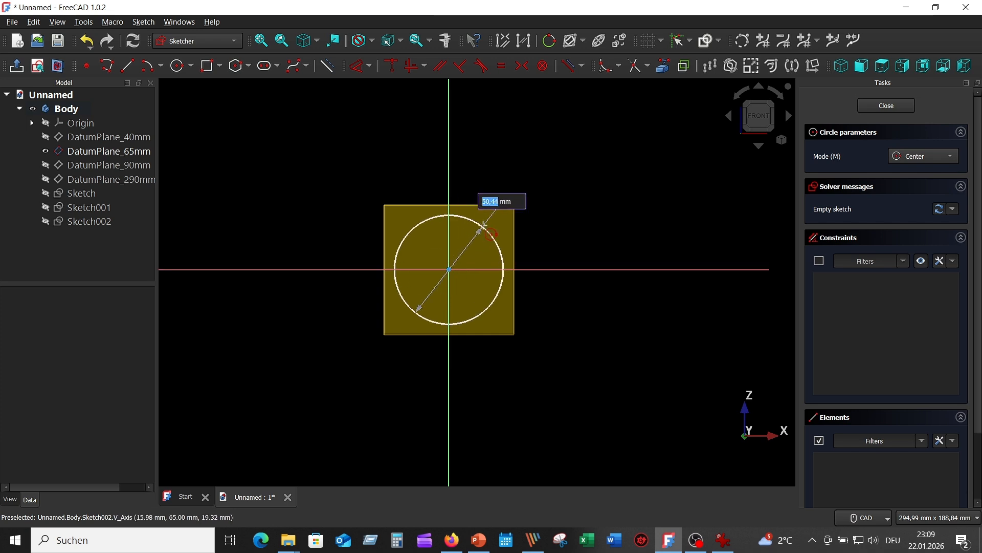
{"action": "type", "text": "50"}
{"action": "key", "text": "Return"}
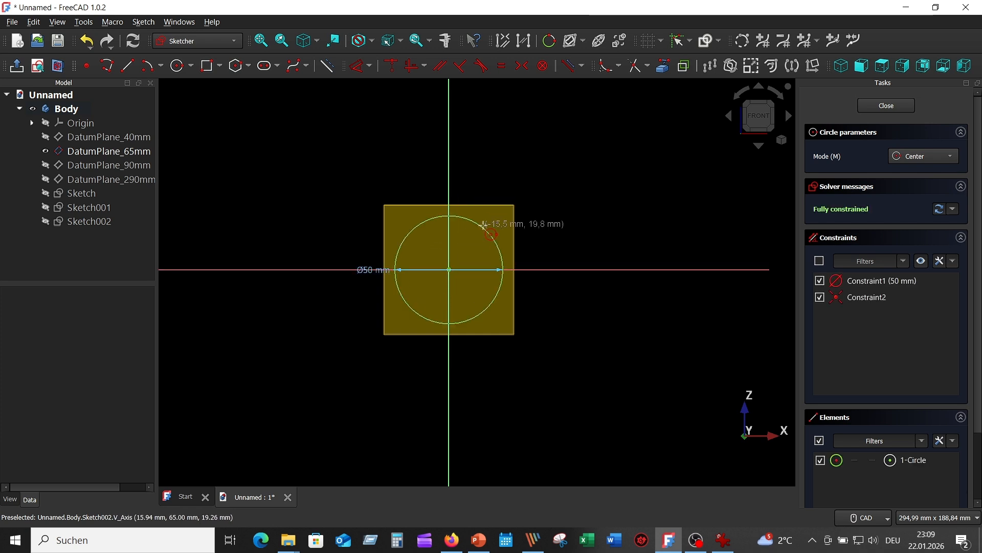
{"action": "key", "text": "Escape"}
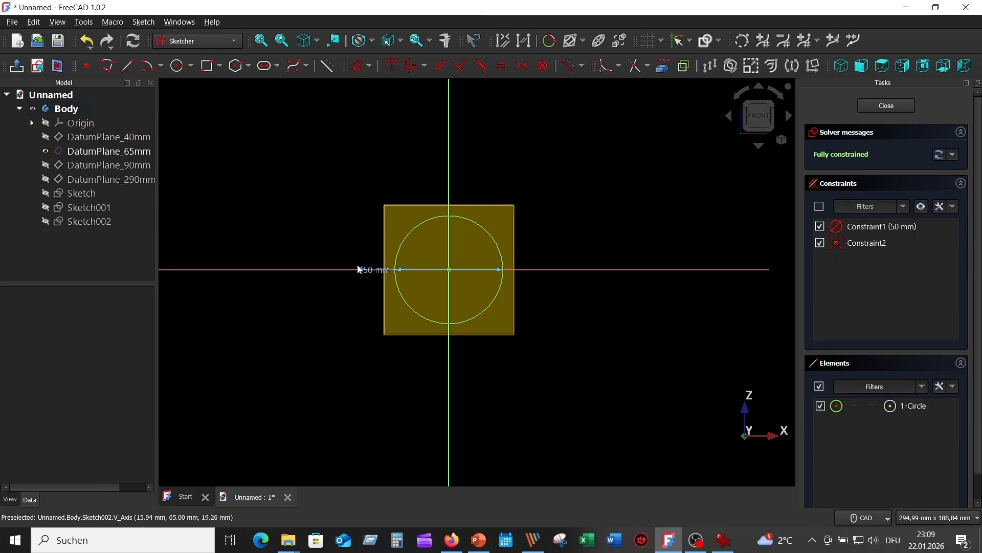
{"action": "left_click_drag", "start_coordinate": [364, 270], "coordinate": [421, 181]}
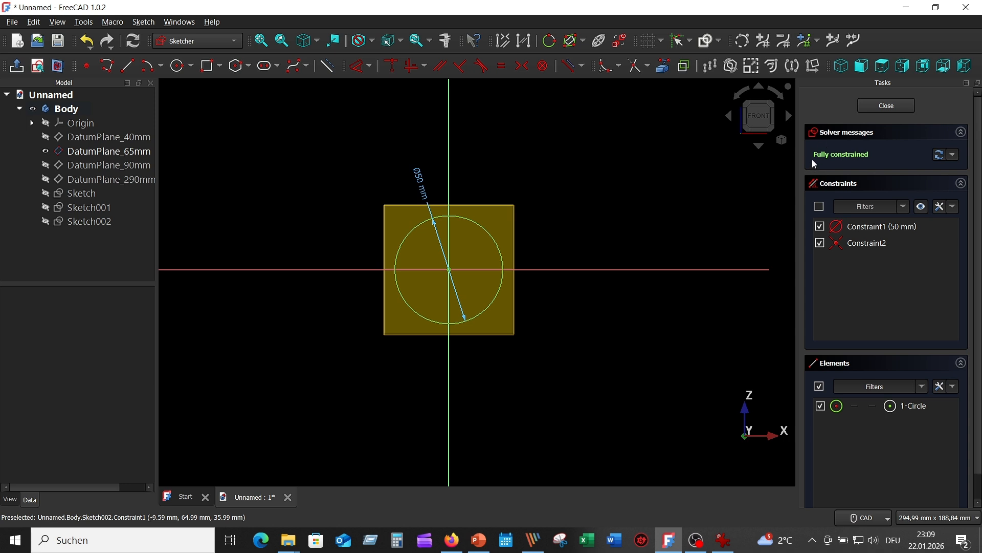
{"action": "left_click", "coordinate": [896, 106]}
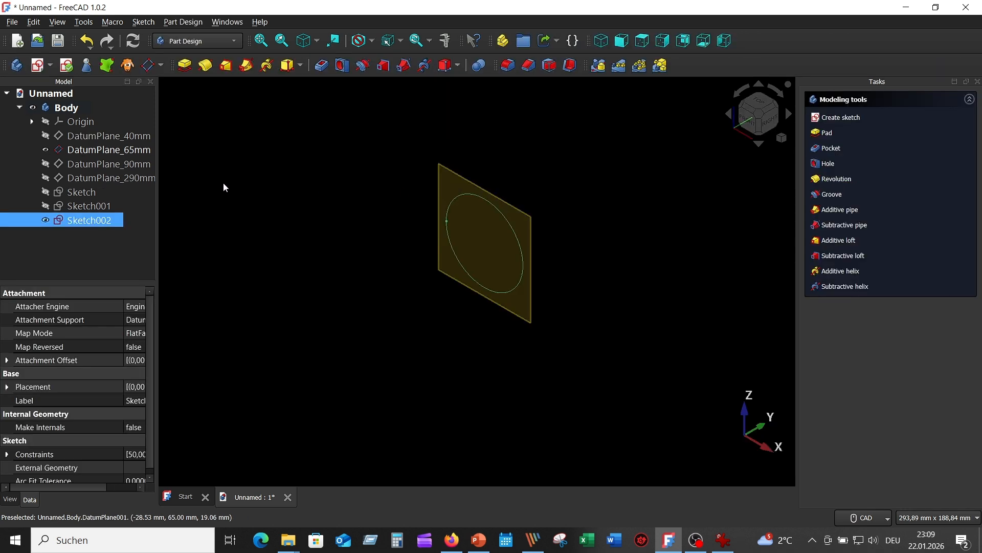
Step: Hide DatumPlane_65mm and its finished circle sketch, and show DatumPlane_90mm
{"action": "left_click", "coordinate": [46, 150]}
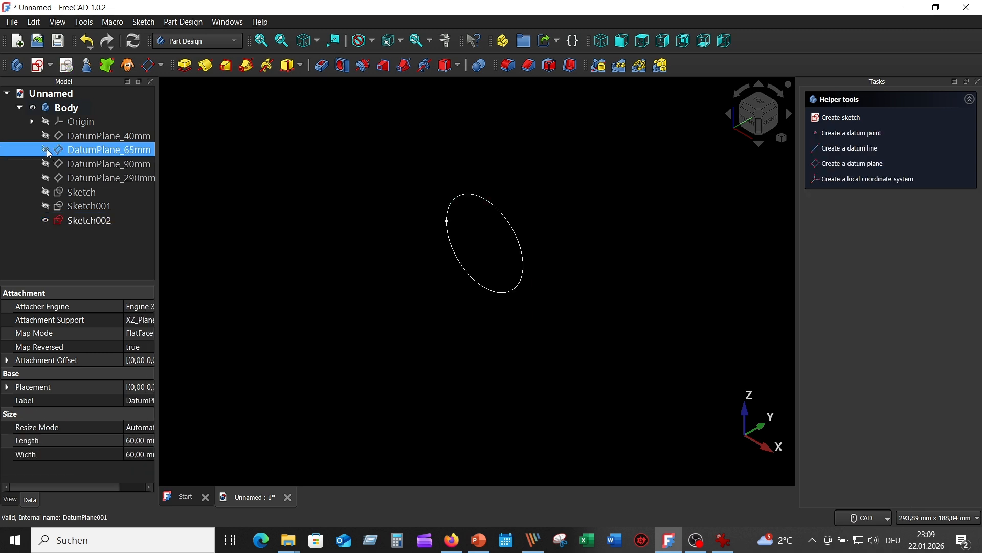
{"action": "left_click", "coordinate": [45, 221]}
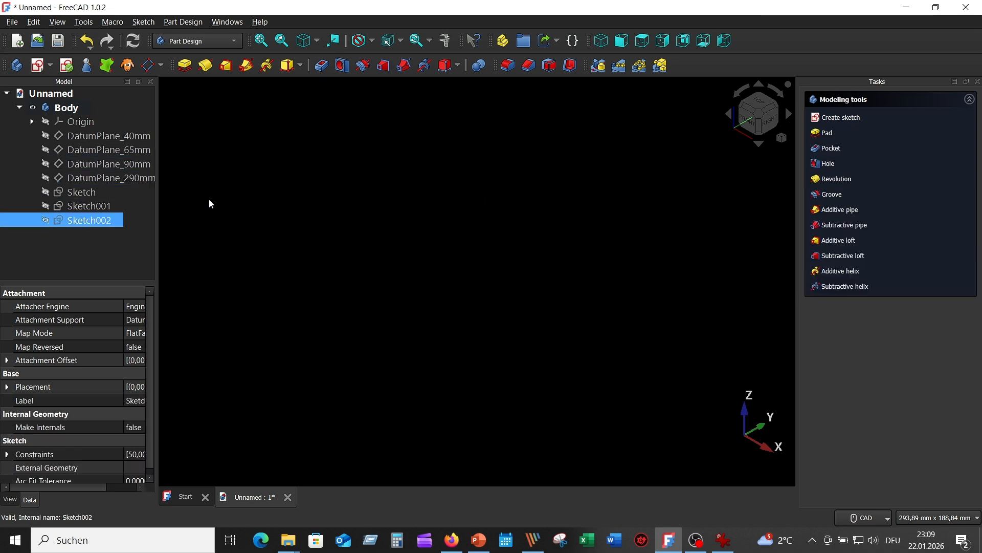
{"action": "left_click", "coordinate": [46, 165]}
{"action": "middle_click_drag", "start_coordinate": [373, 236], "coordinate": [295, 292]}
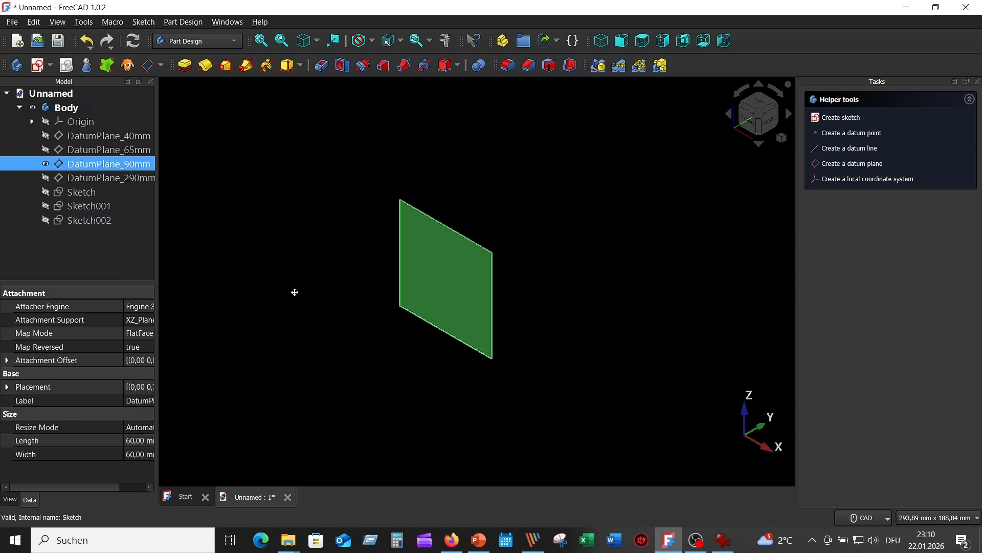
Step: Start a new sketch on DatumPlane_90mm and consult section C-C in the reference drawing Picture_03.png
{"action": "left_click", "coordinate": [270, 193]}
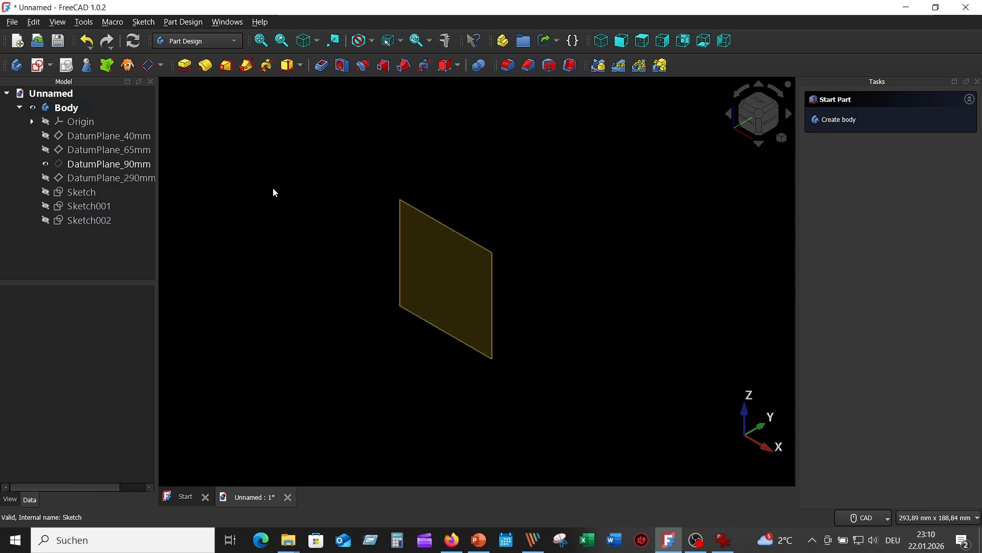
{"action": "left_click", "coordinate": [400, 240]}
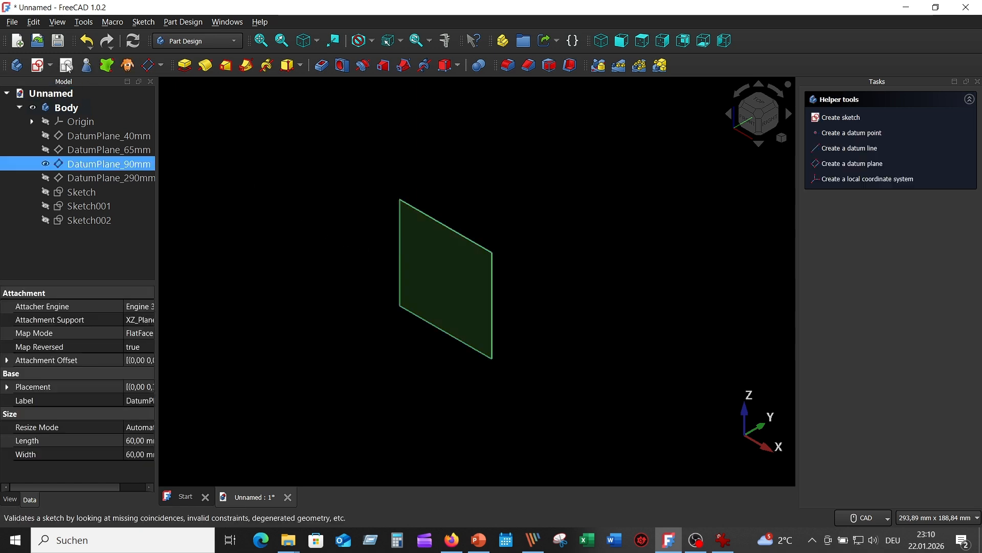
{"action": "left_click", "coordinate": [41, 65]}
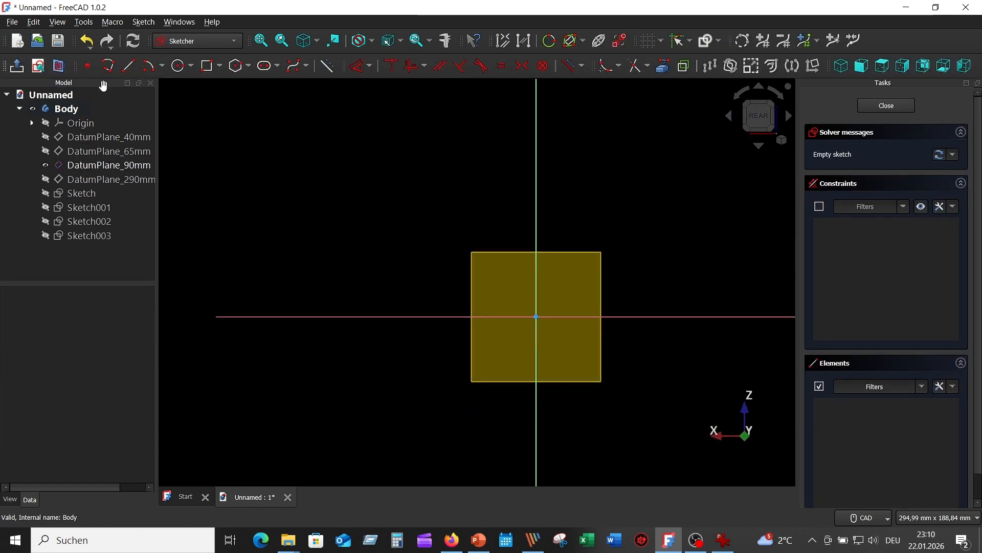
{"action": "left_click", "coordinate": [724, 540]}
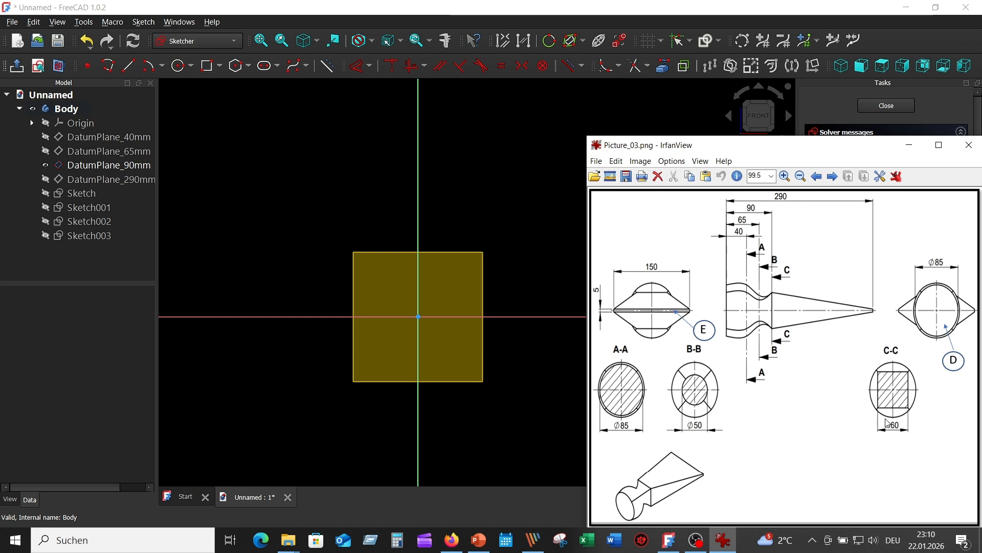
{"action": "left_click", "coordinate": [502, 165]}
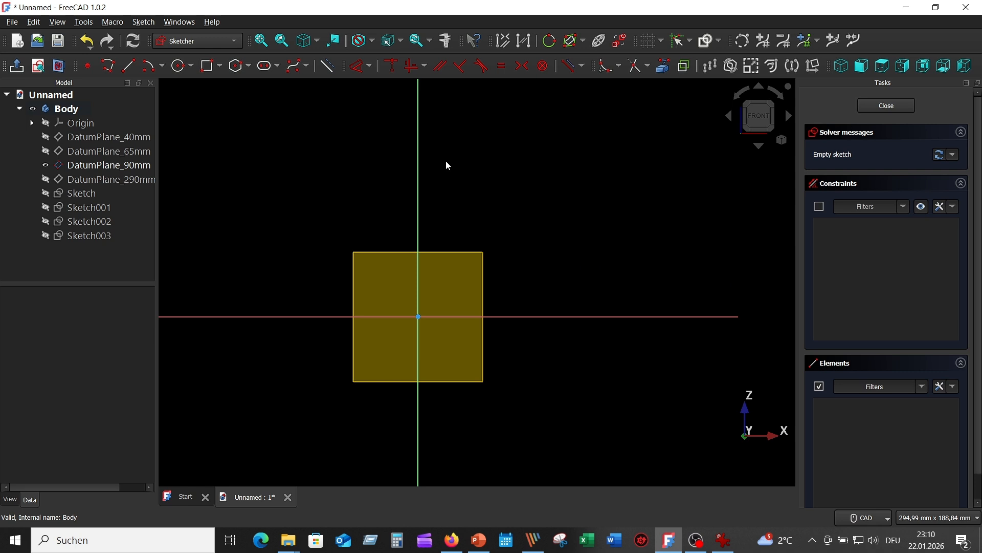
Step: Draw a centred rectangle 60 mm wide and 60 mm high on the origin and close the sketch
{"action": "left_click", "coordinate": [220, 68]}
{"action": "left_click", "coordinate": [229, 100]}
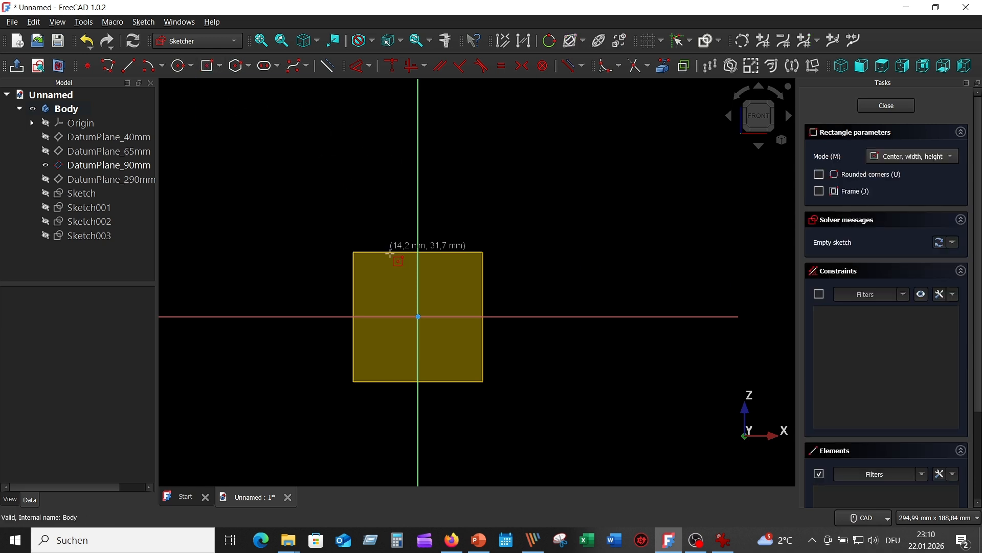
{"action": "left_click", "coordinate": [418, 317]}
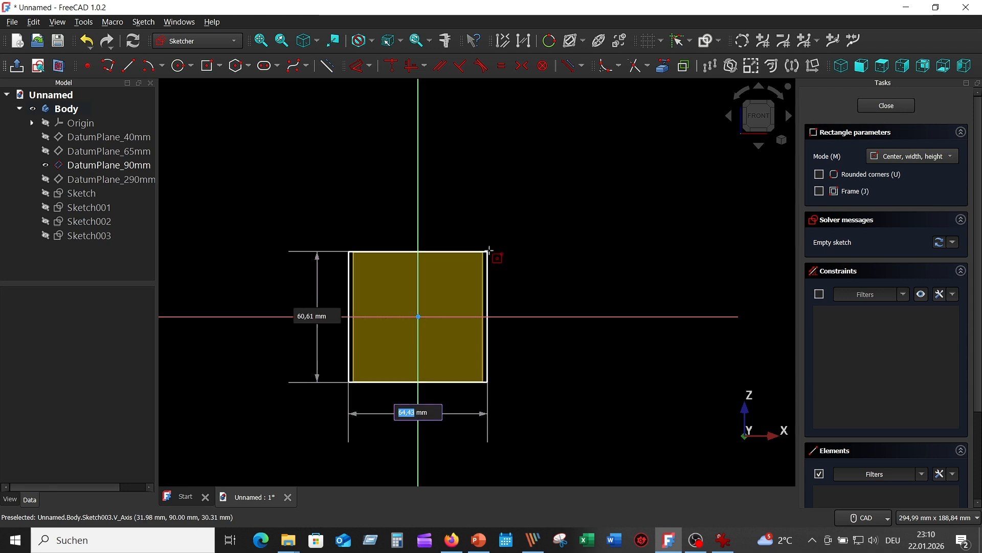
{"action": "type", "text": "6"}
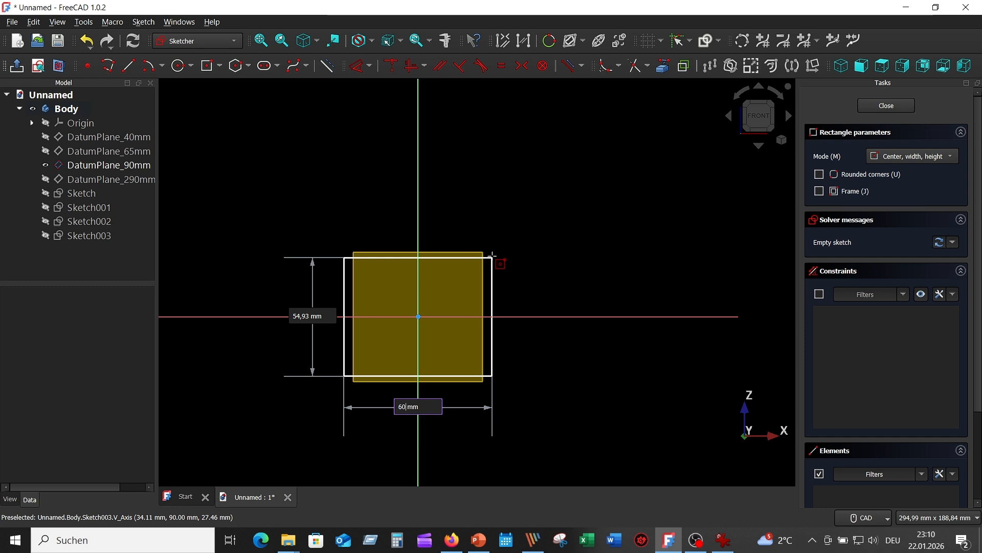
{"action": "key", "text": "Tab"}
{"action": "type", "text": "6"}
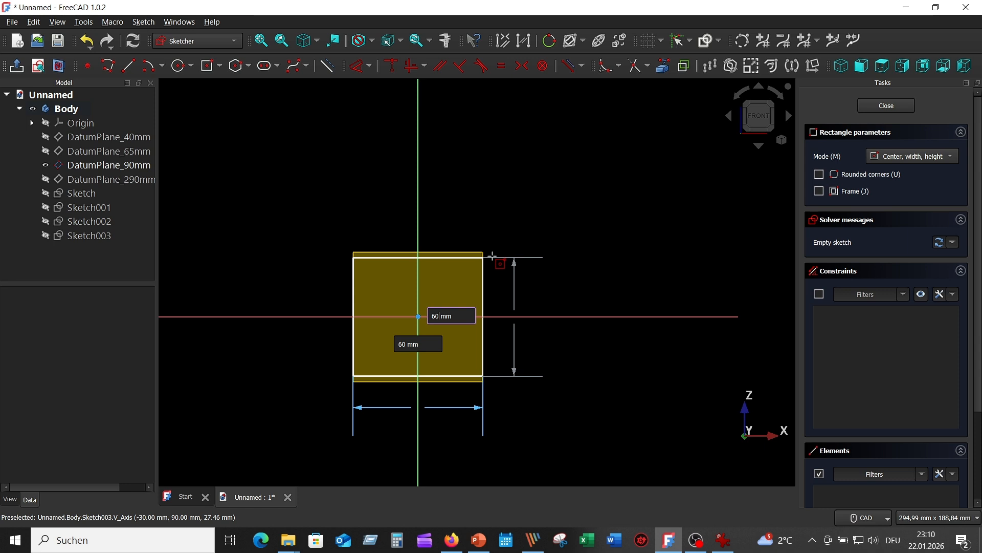
{"action": "key", "text": "Return"}
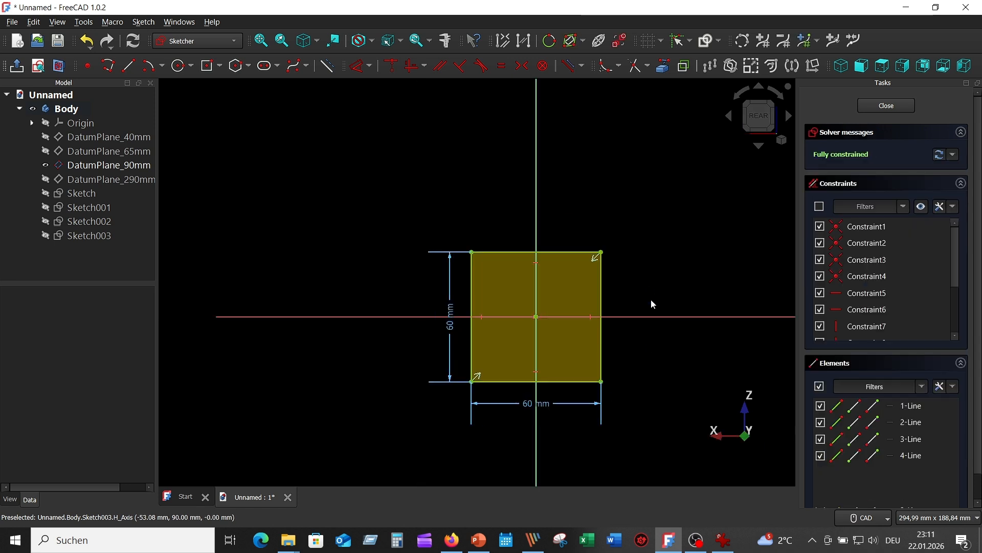
{"action": "left_click", "coordinate": [889, 106]}
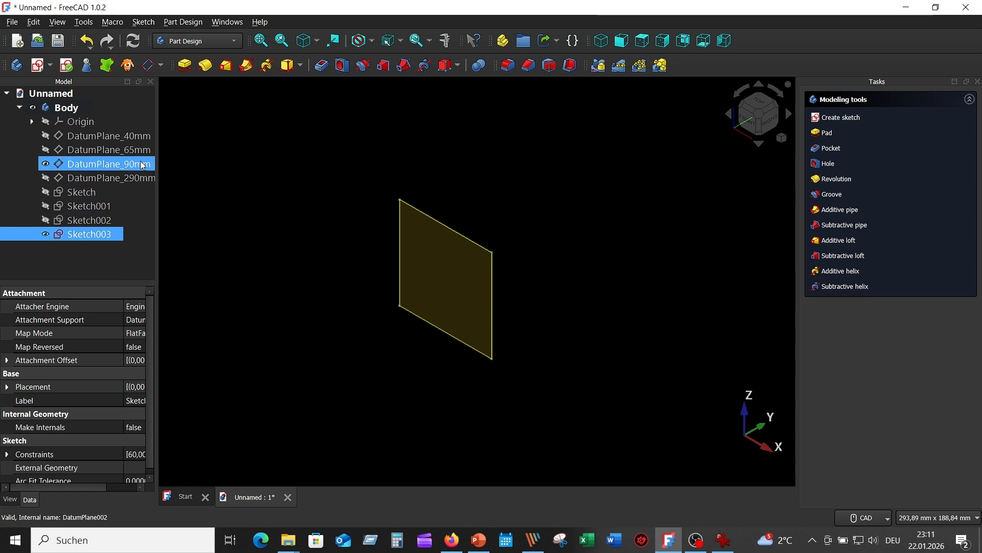
Step: Hide DatumPlane_90mm and its finished square sketch, show DatumPlane_290mm, and fit it to the view
{"action": "left_click", "coordinate": [44, 165]}
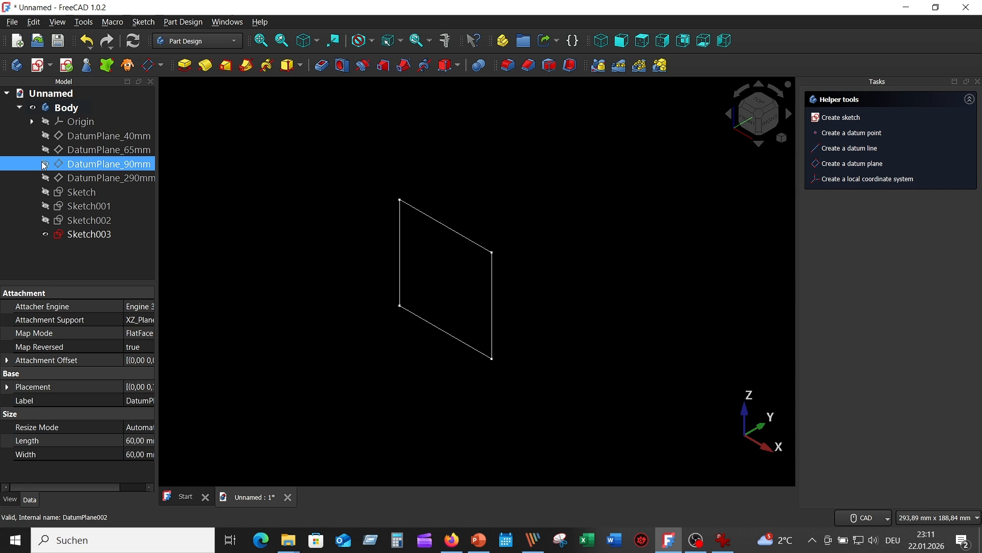
{"action": "left_click", "coordinate": [45, 236]}
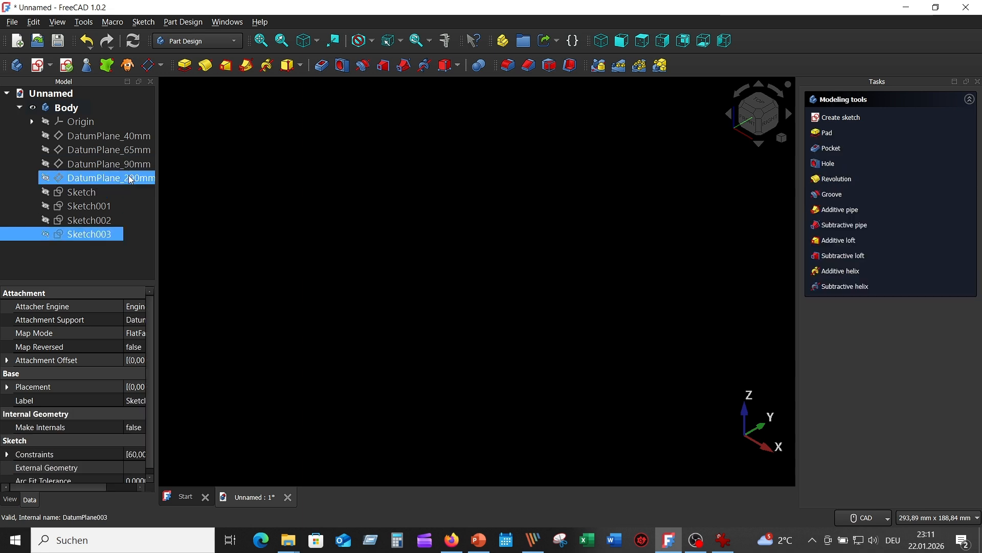
{"action": "left_click", "coordinate": [46, 180]}
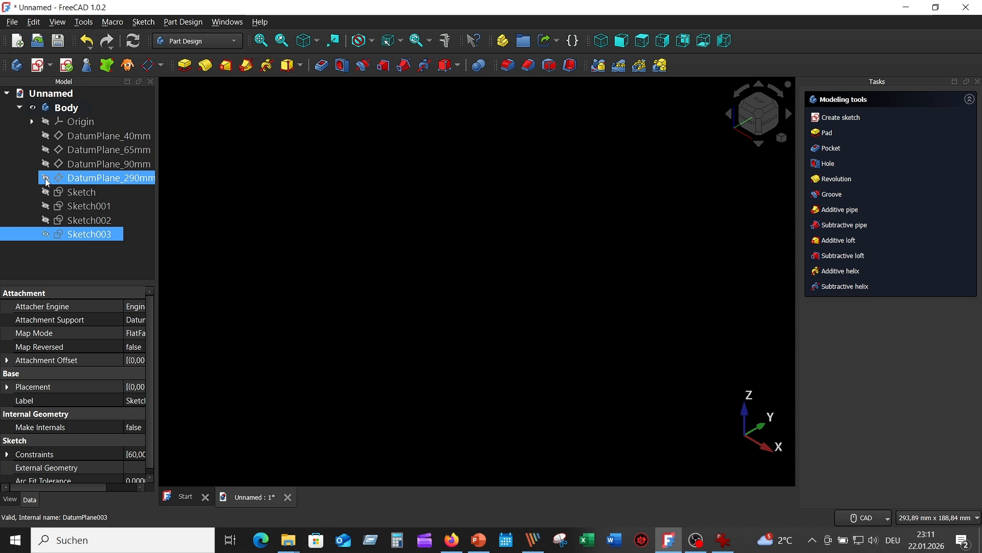
{"action": "left_click", "coordinate": [262, 40]}
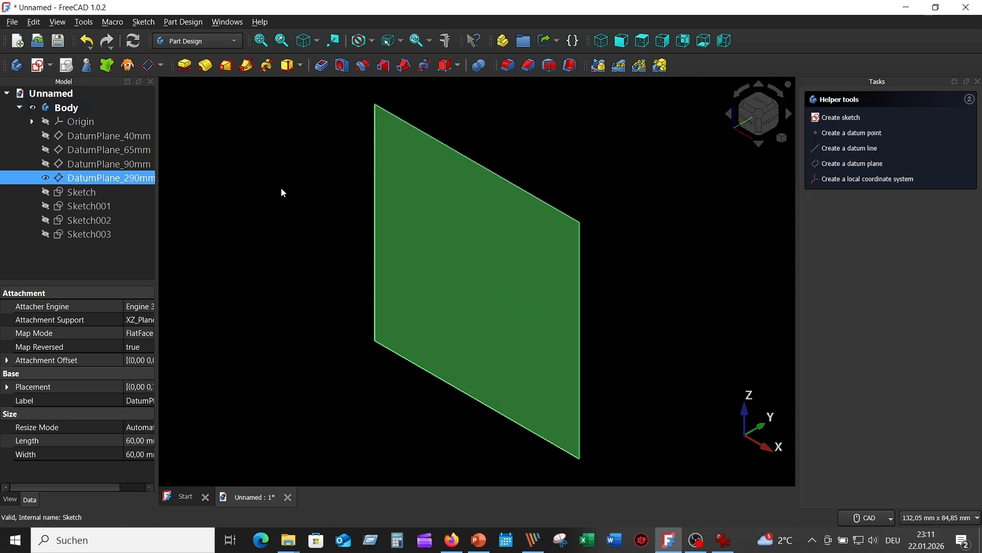
{"action": "left_click", "coordinate": [314, 210]}
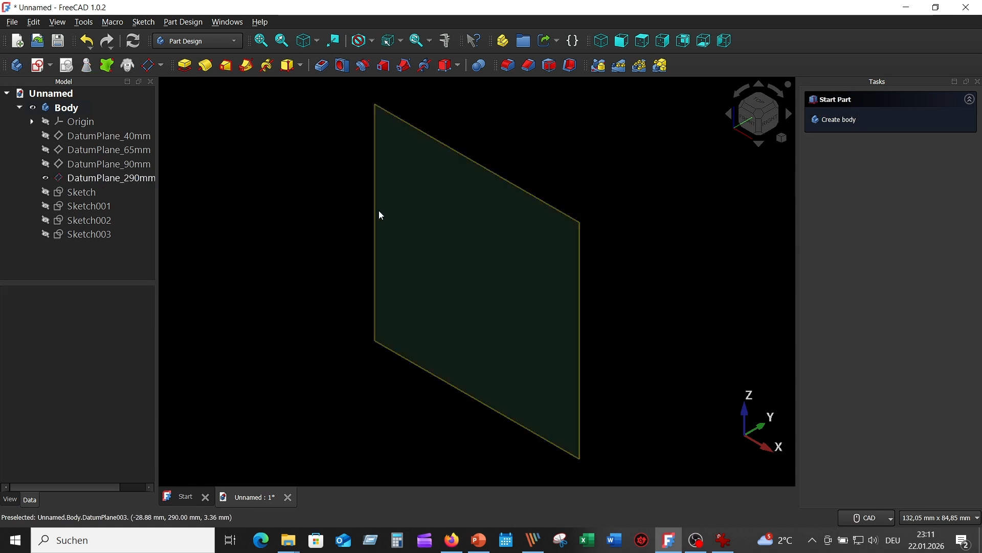
Step: Start a new sketch on DatumPlane_290mm and consult the end face dimensions in the reference drawing Picture_03.png
{"action": "left_click", "coordinate": [380, 211]}
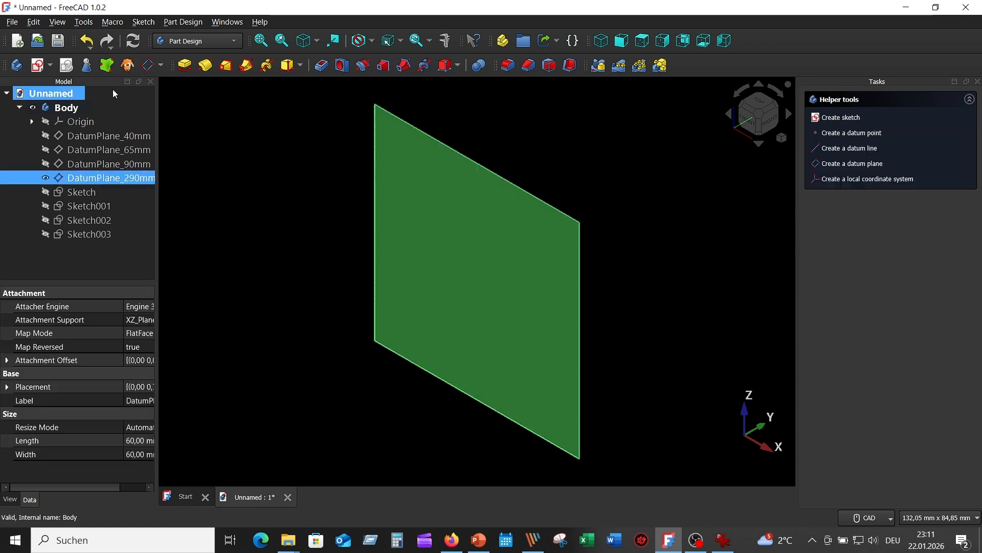
{"action": "left_click", "coordinate": [38, 65]}
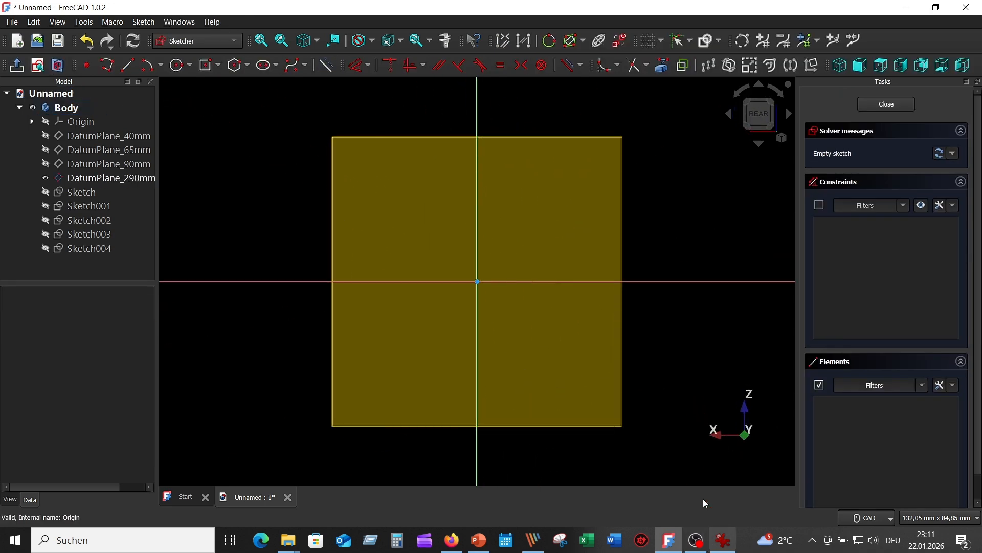
{"action": "left_click", "coordinate": [723, 542]}
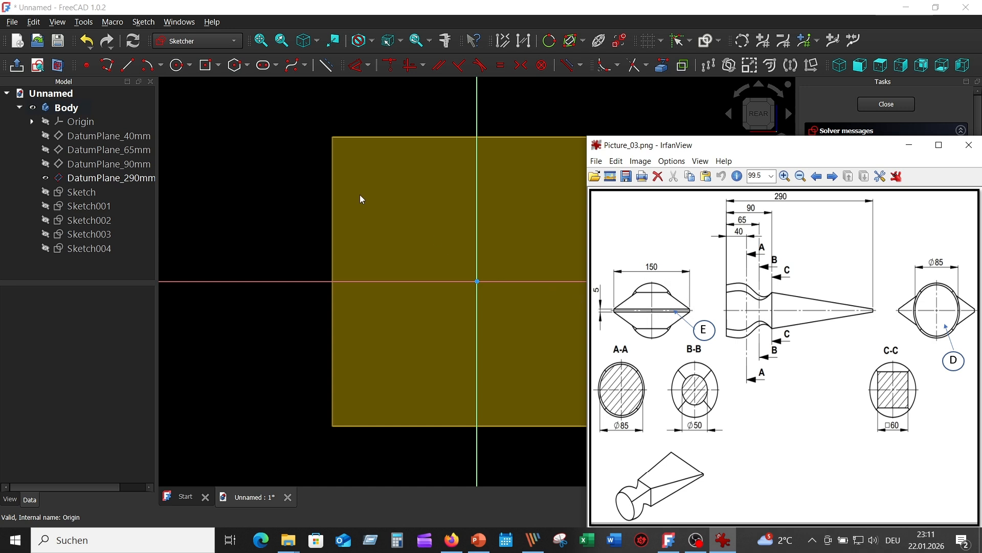
{"action": "left_click", "coordinate": [233, 190]}
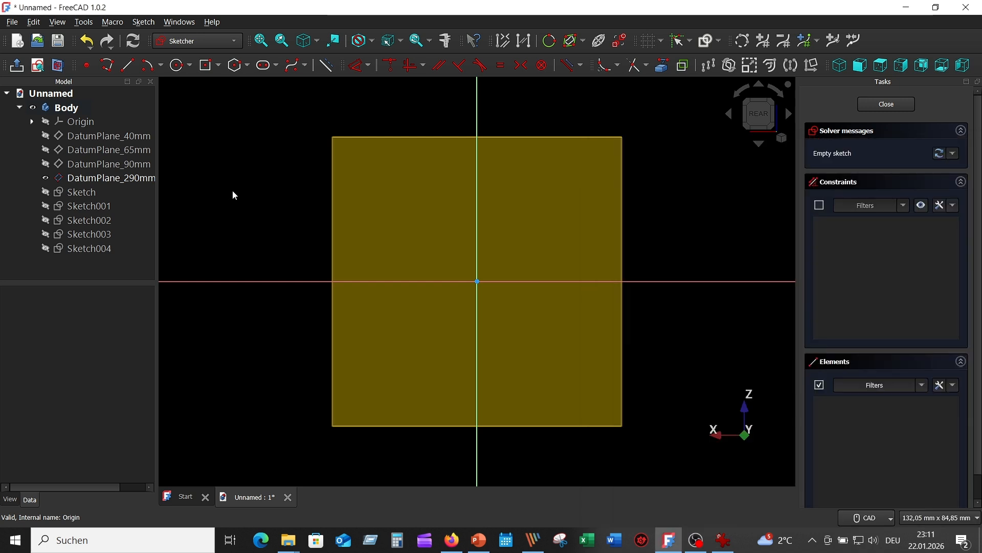
Step: Draw a centred rectangle 150 mm wide and 5 mm high on the origin
{"action": "left_click", "coordinate": [206, 66]}
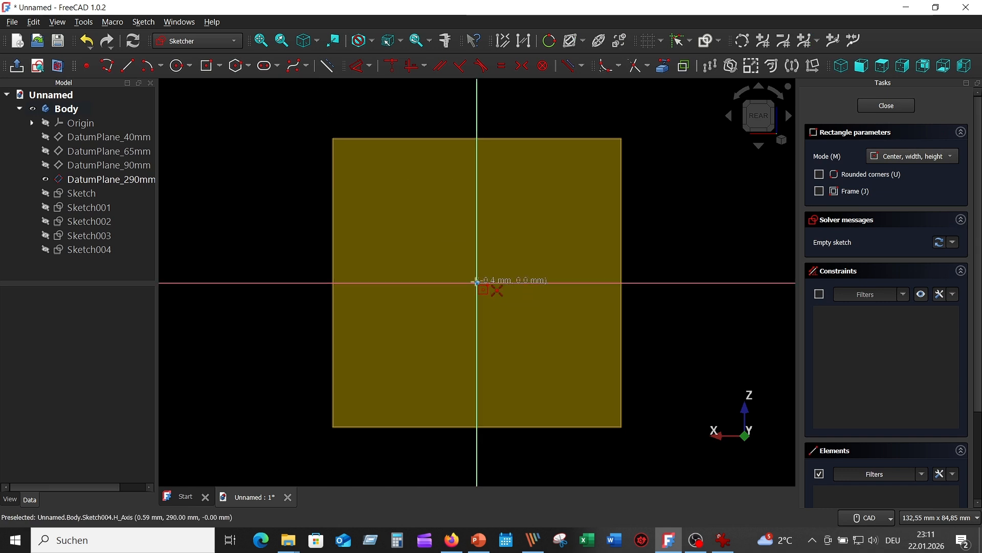
{"action": "left_click", "coordinate": [476, 282]}
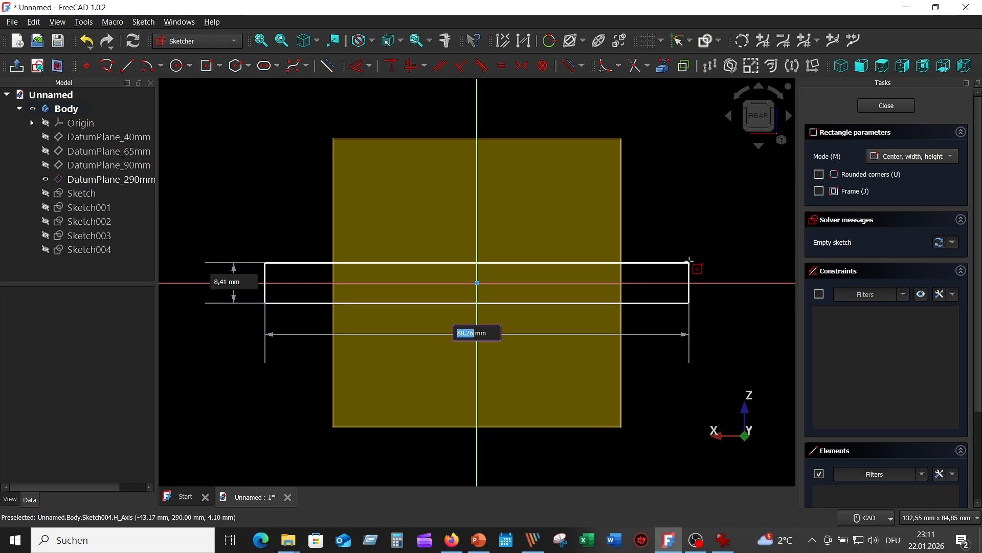
{"action": "type", "text": "150"}
{"action": "key", "text": "Tab"}
{"action": "type", "text": "5"}
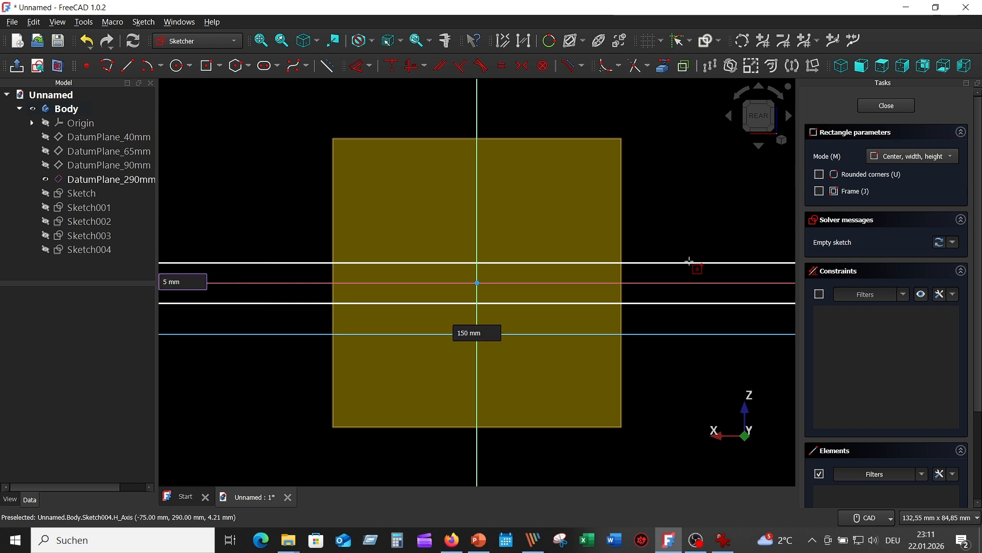
{"action": "key", "text": "Return"}
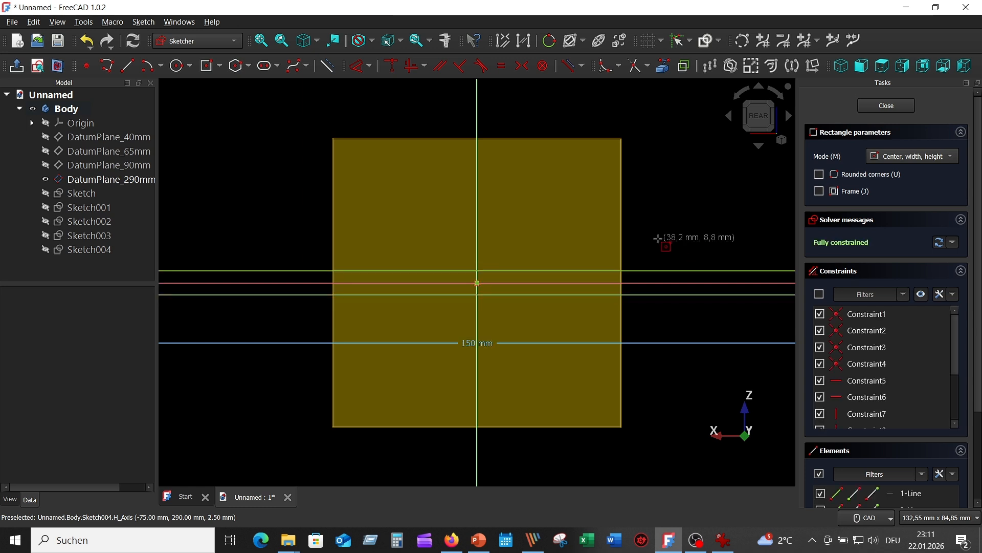
Step: Move the rectangle's height dimension label clear of the profile, hide DatumPlane_290mm, and close the sketch
{"action": "scroll", "coordinate": [663, 237], "scroll_direction": "down", "scroll_amount": 4}
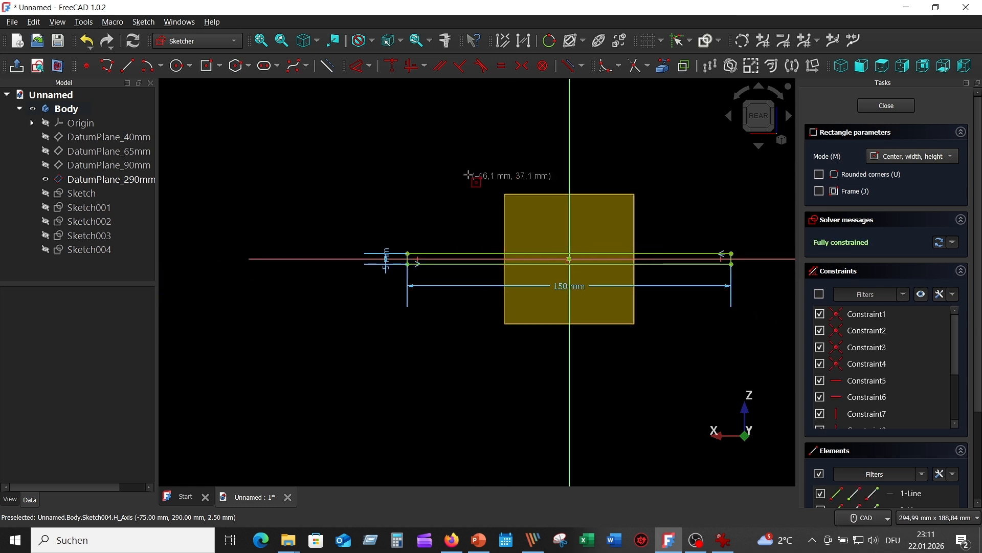
{"action": "right_click", "coordinate": [461, 170]}
{"action": "left_click_drag", "start_coordinate": [389, 269], "coordinate": [386, 224]}
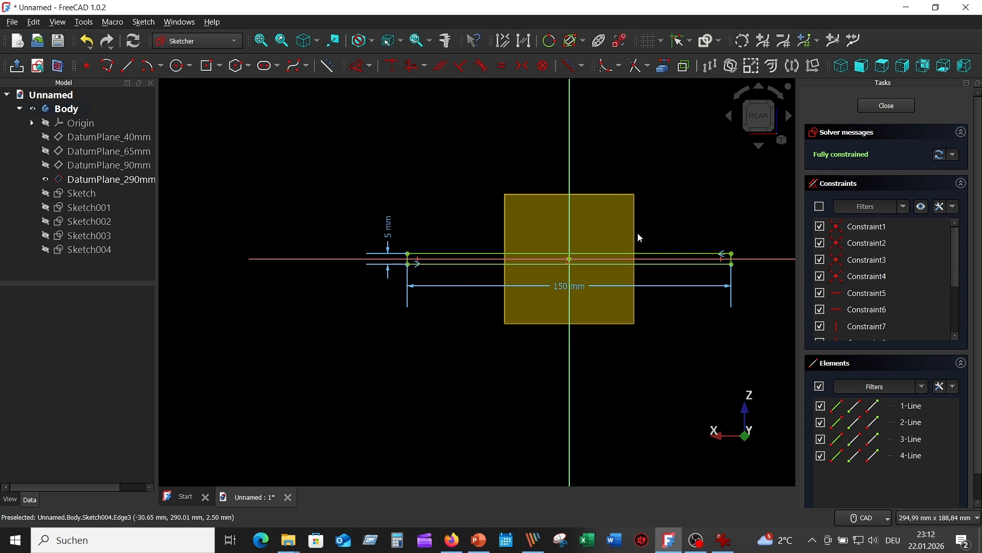
{"action": "left_click", "coordinate": [47, 180]}
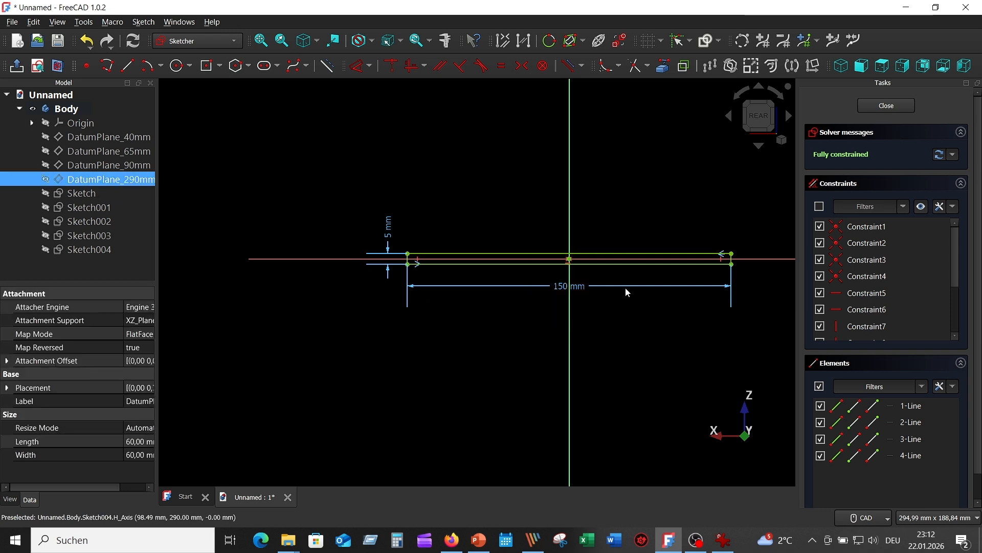
{"action": "left_click", "coordinate": [893, 106]}
Step: Show Sketch, Sketch001, Sketch002 and Sketch003 together with Sketch004 and orbit to view all five cross-sections
{"action": "scroll", "coordinate": [510, 181], "scroll_direction": "down", "scroll_amount": 7}
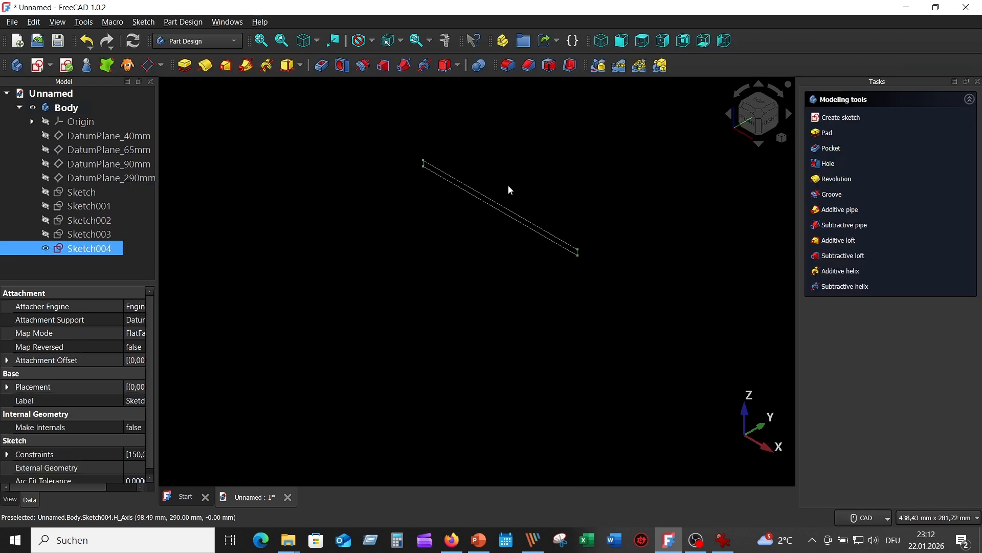
{"action": "left_click", "coordinate": [46, 234]}
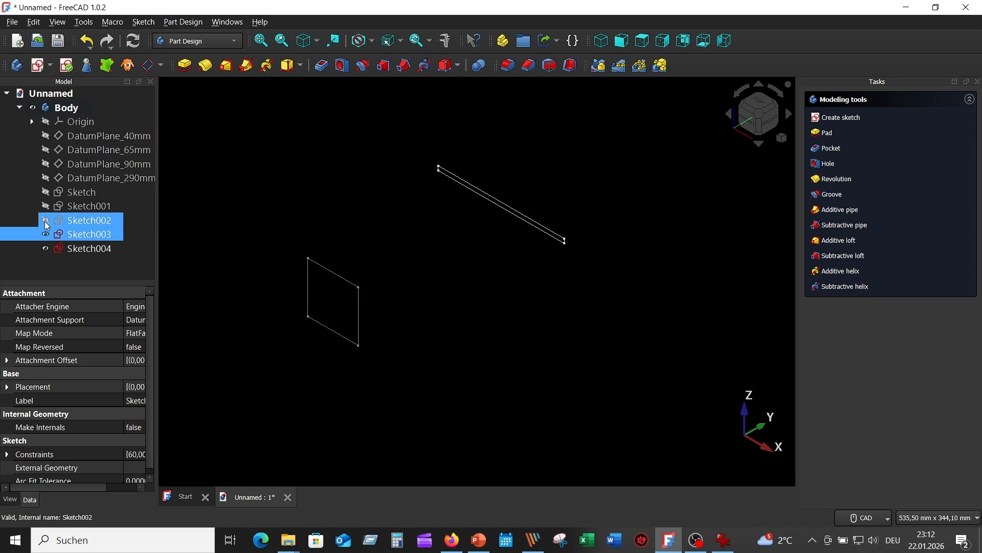
{"action": "left_click", "coordinate": [45, 220]}
{"action": "left_click", "coordinate": [45, 206]}
{"action": "left_click", "coordinate": [45, 192]}
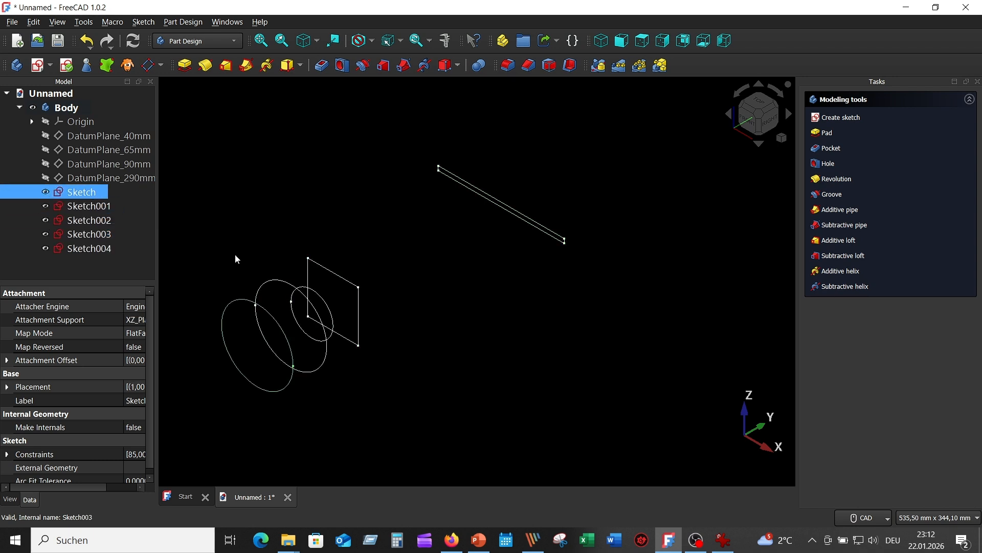
{"action": "middle_click_drag", "start_coordinate": [422, 274], "coordinate": [532, 265]}
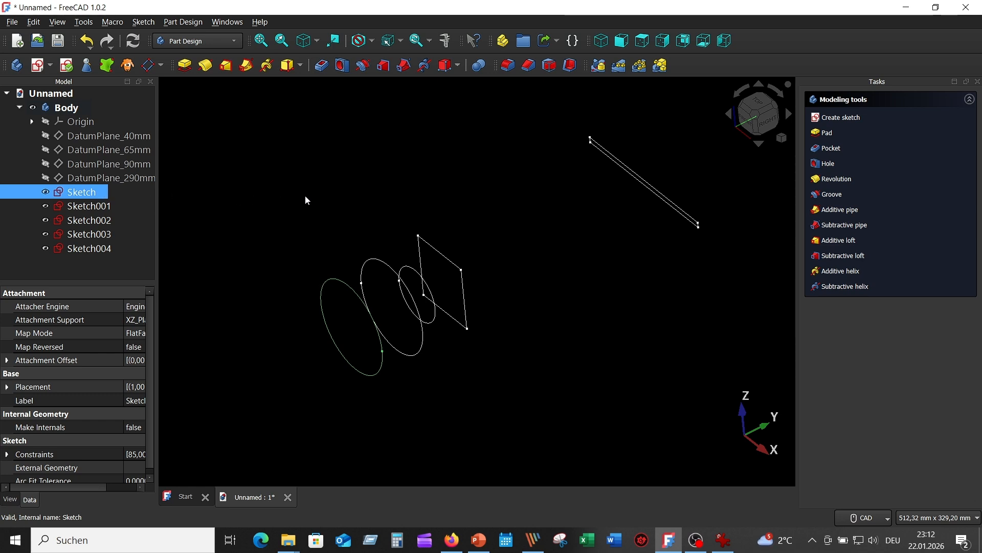
Step: Try an additive loft from the Sketch profile through the sections Sketch001, Sketch002 and Sketch003
{"action": "left_click", "coordinate": [227, 66]}
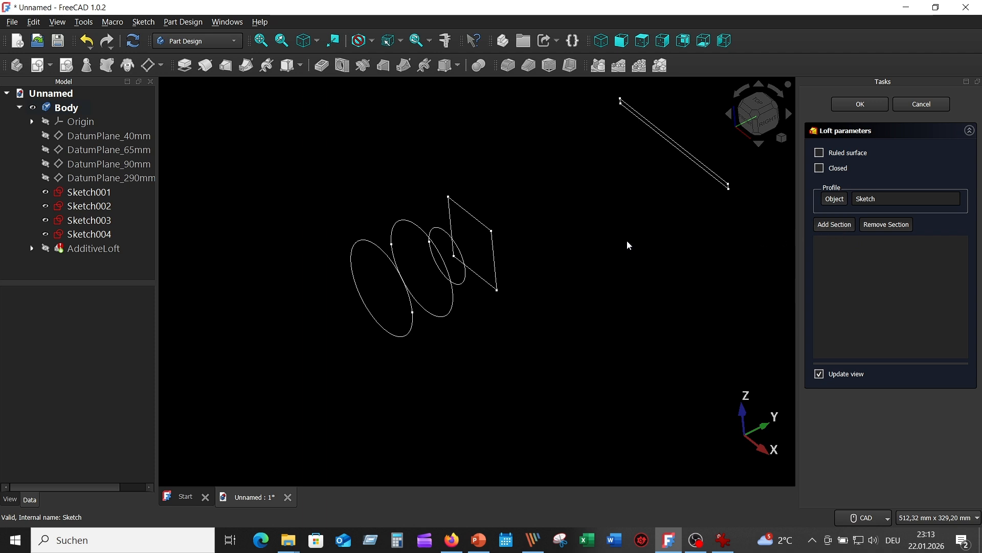
{"action": "left_click", "coordinate": [832, 199]}
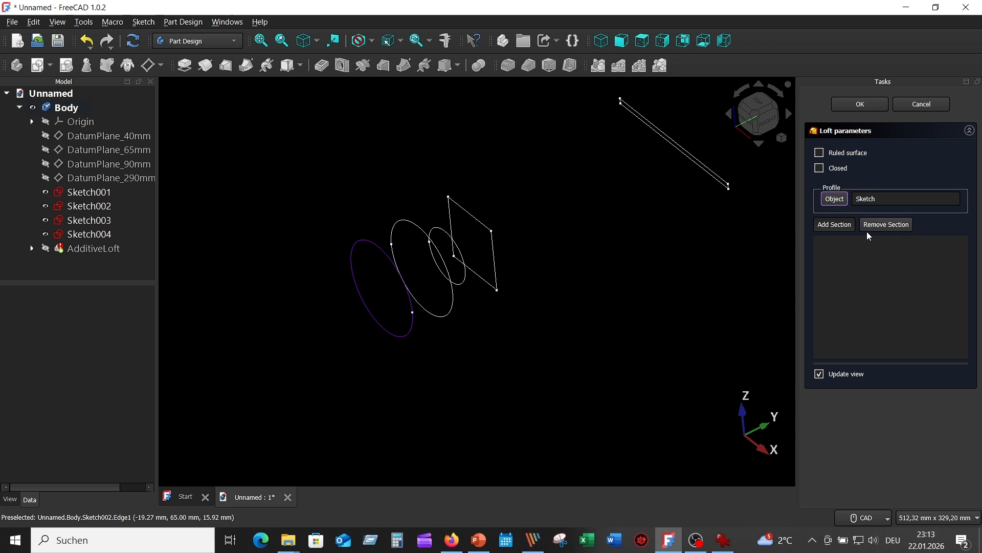
{"action": "left_click", "coordinate": [830, 223]}
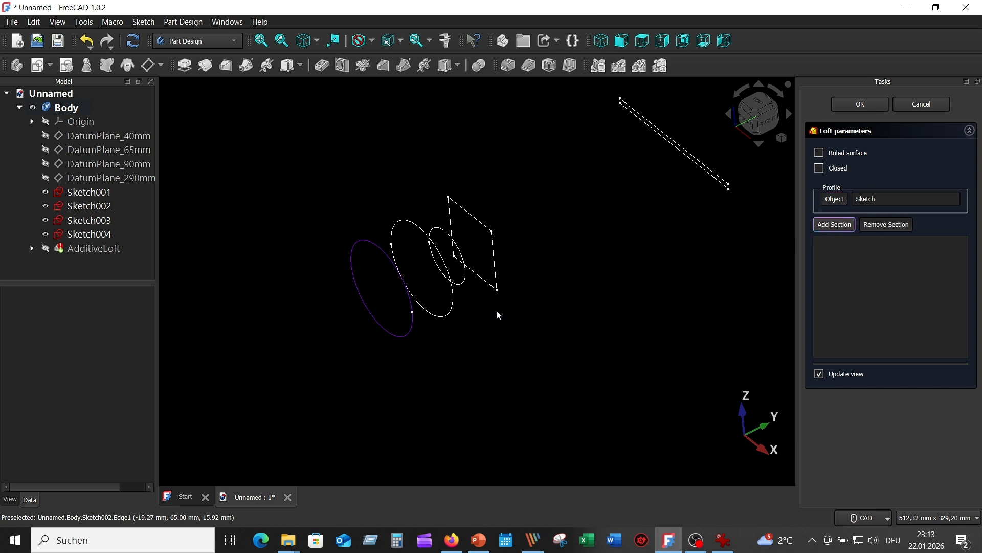
{"action": "left_click", "coordinate": [451, 299]}
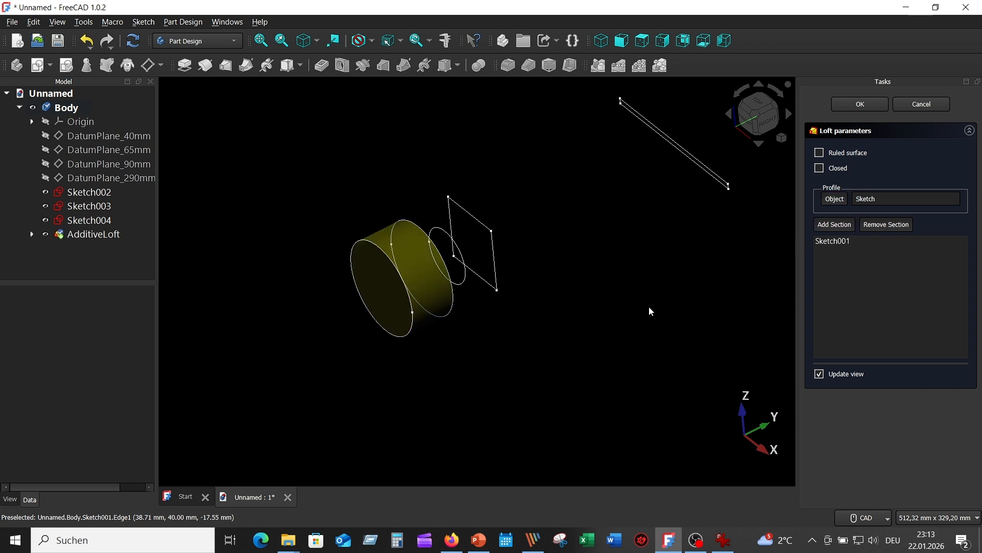
{"action": "left_click", "coordinate": [842, 225]}
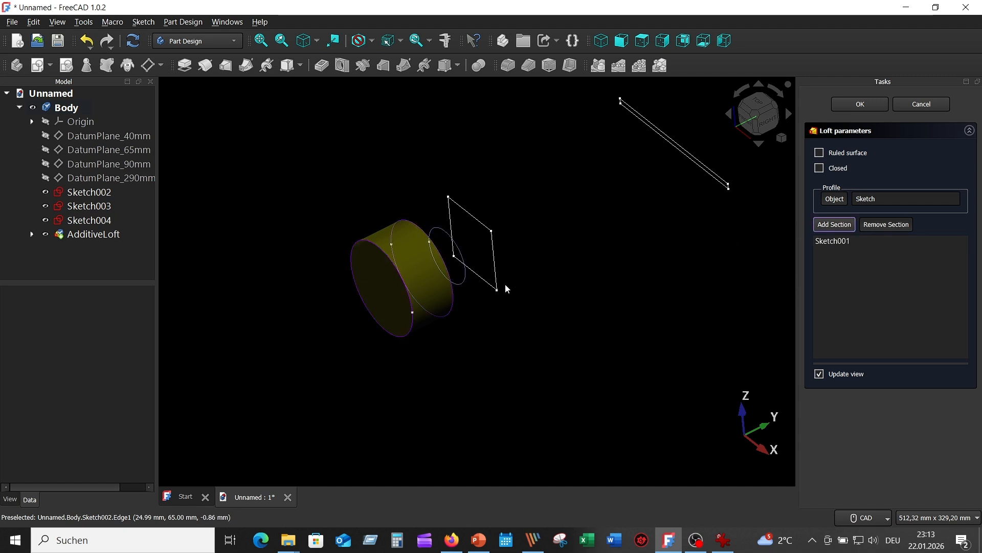
{"action": "left_click", "coordinate": [467, 280]}
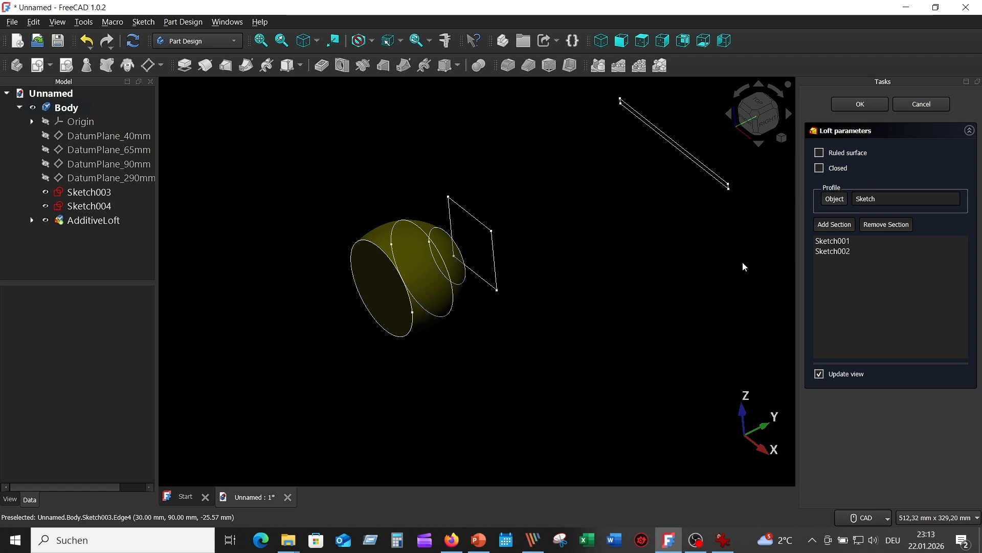
{"action": "left_click", "coordinate": [865, 241]}
{"action": "left_click", "coordinate": [836, 224]}
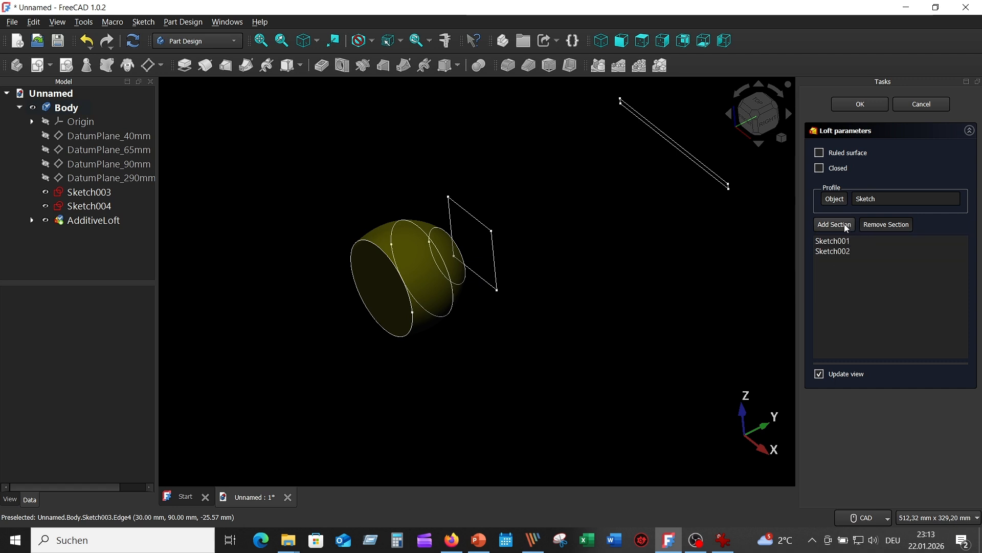
{"action": "left_click", "coordinate": [494, 247]}
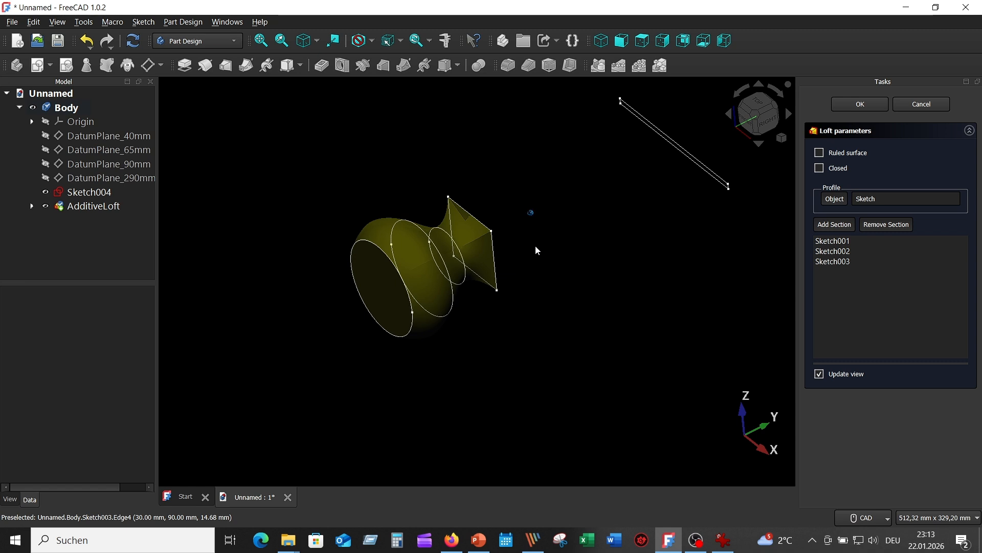
Step: Try to extend the loft to Sketch004, inspect the preview from several angles, and cancel the loft
{"action": "left_click", "coordinate": [833, 224]}
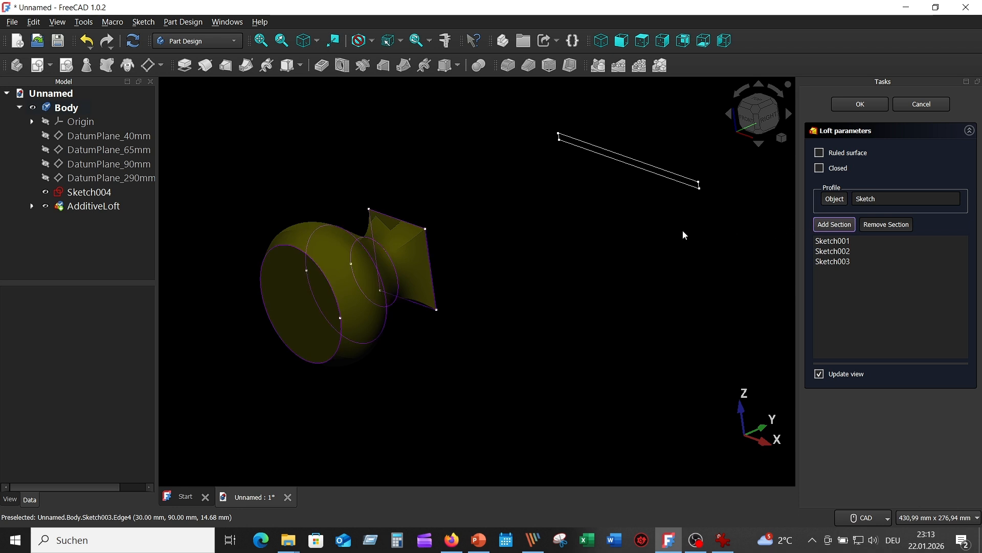
{"action": "scroll", "coordinate": [652, 237], "scroll_direction": "up", "scroll_amount": 2}
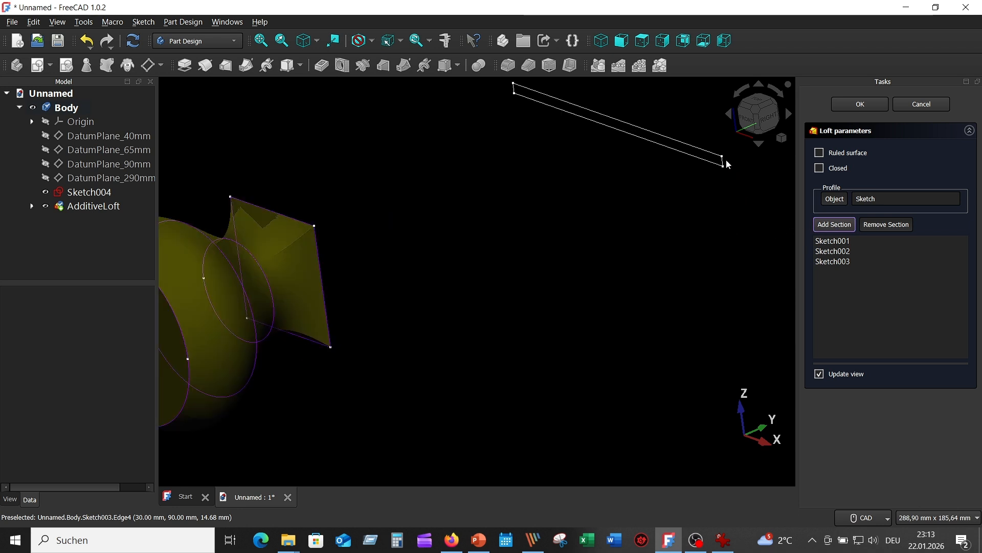
{"action": "left_click", "coordinate": [705, 187]}
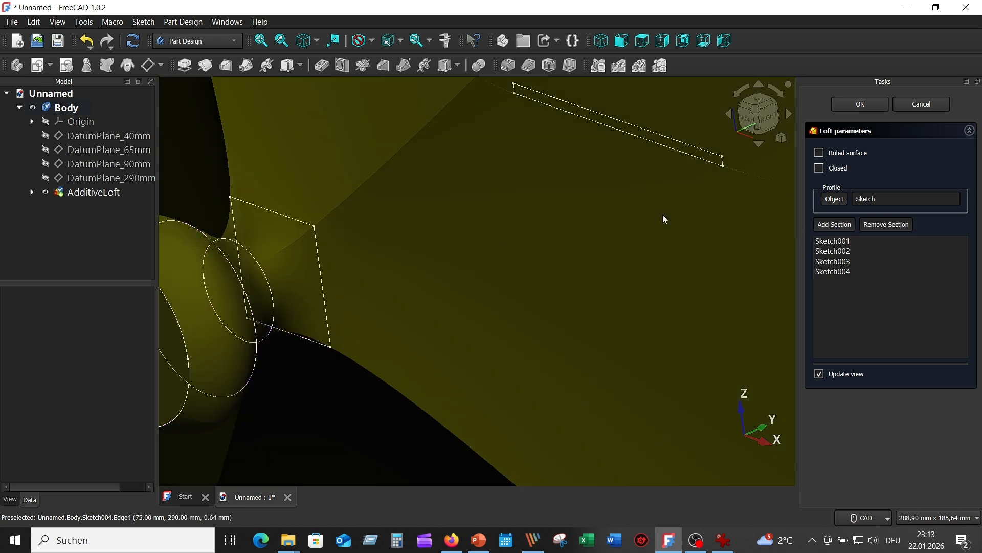
{"action": "scroll", "coordinate": [662, 216], "scroll_direction": "down", "scroll_amount": 2}
{"action": "key", "text": "1"}
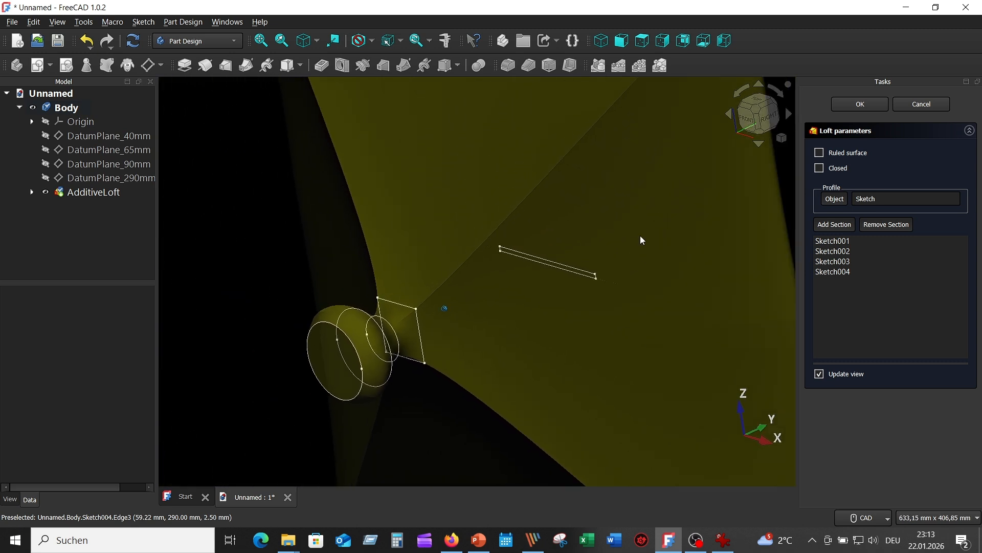
{"action": "key", "text": "4"}
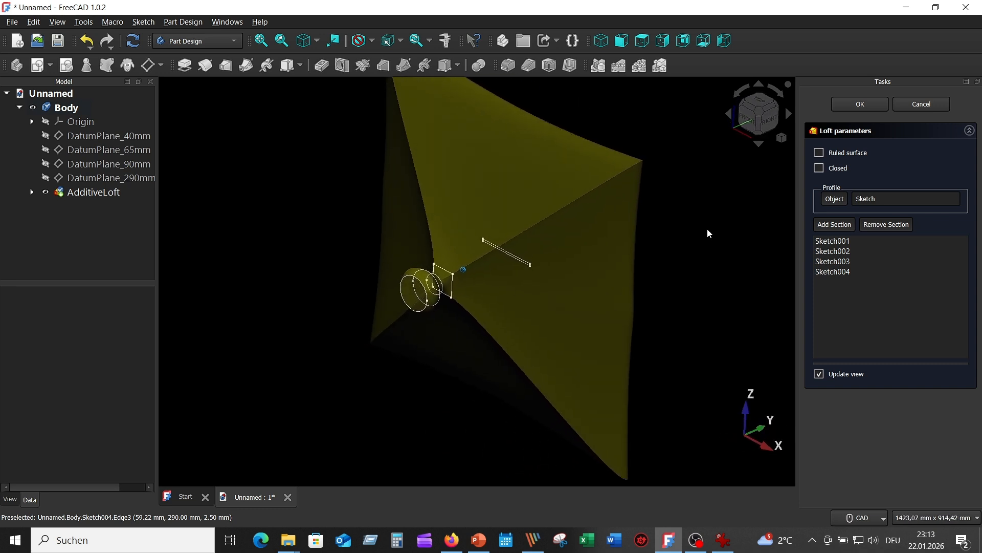
{"action": "left_click", "coordinate": [932, 105]}
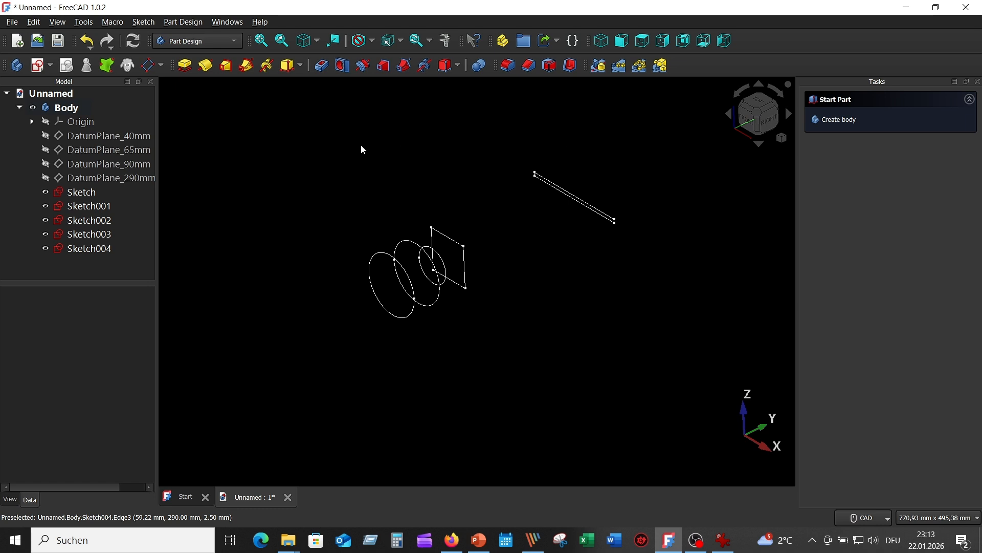
Step: Create an additive loft from the Sketch profile through the sections Sketch001, Sketch002 and Sketch003
{"action": "left_click", "coordinate": [85, 193]}
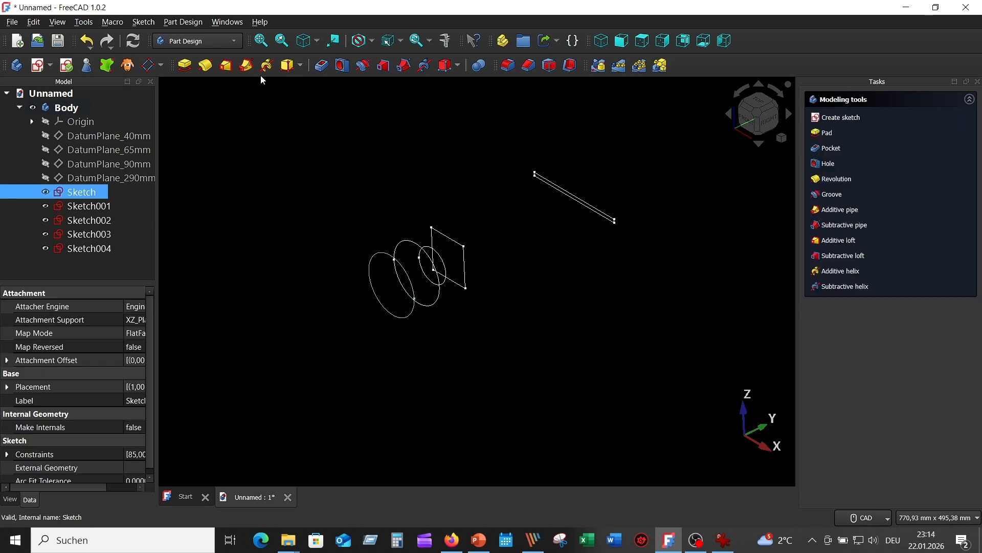
{"action": "left_click", "coordinate": [226, 65]}
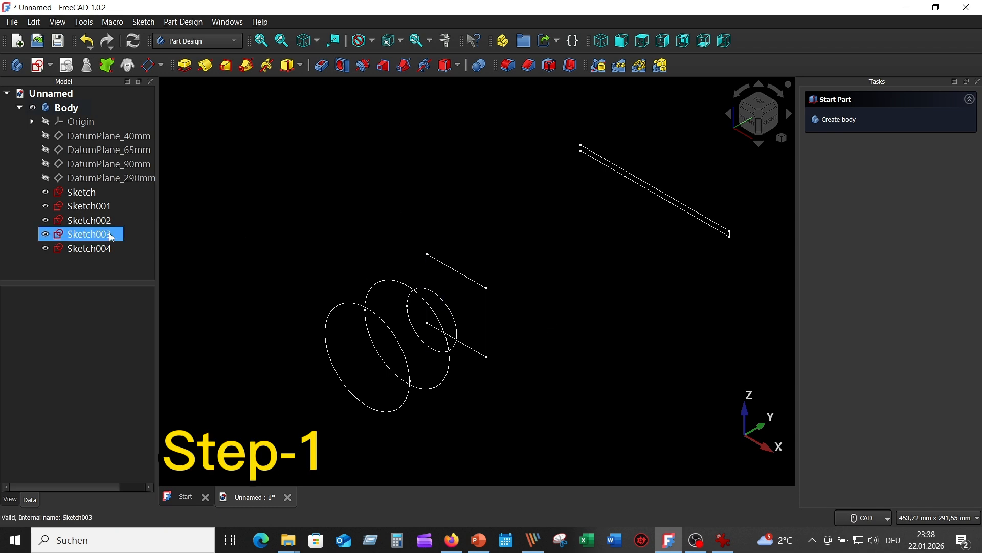
{"action": "left_click", "coordinate": [327, 318]}
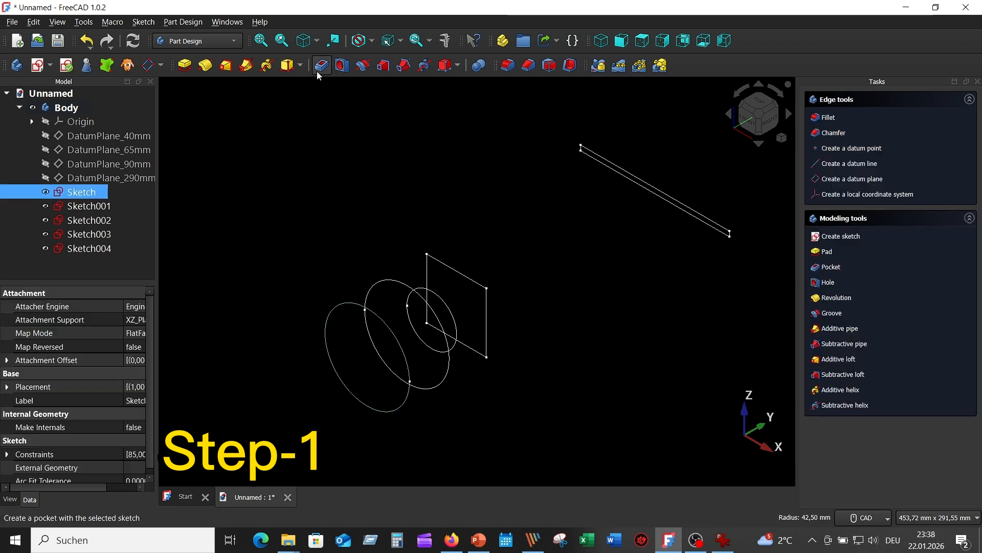
{"action": "left_click", "coordinate": [226, 66]}
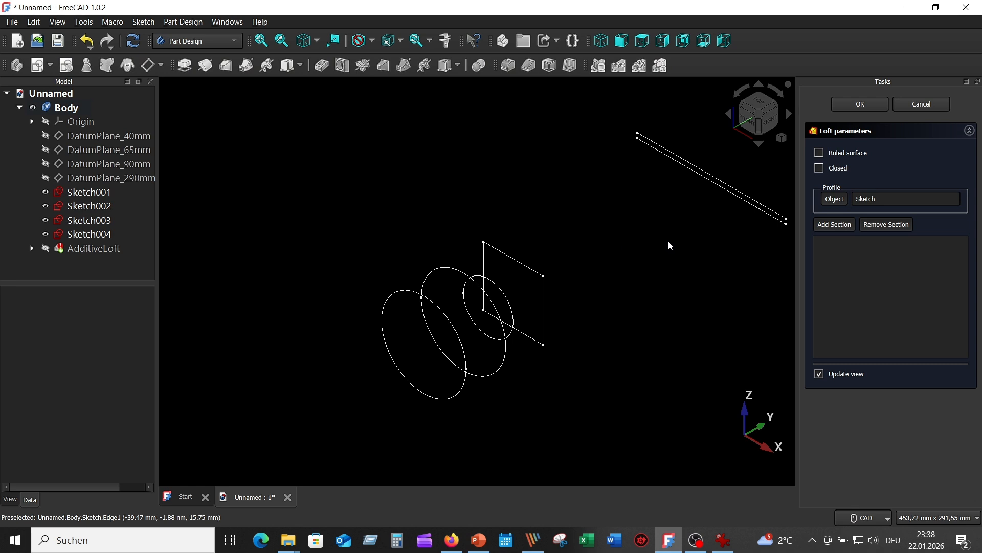
{"action": "left_click", "coordinate": [838, 225]}
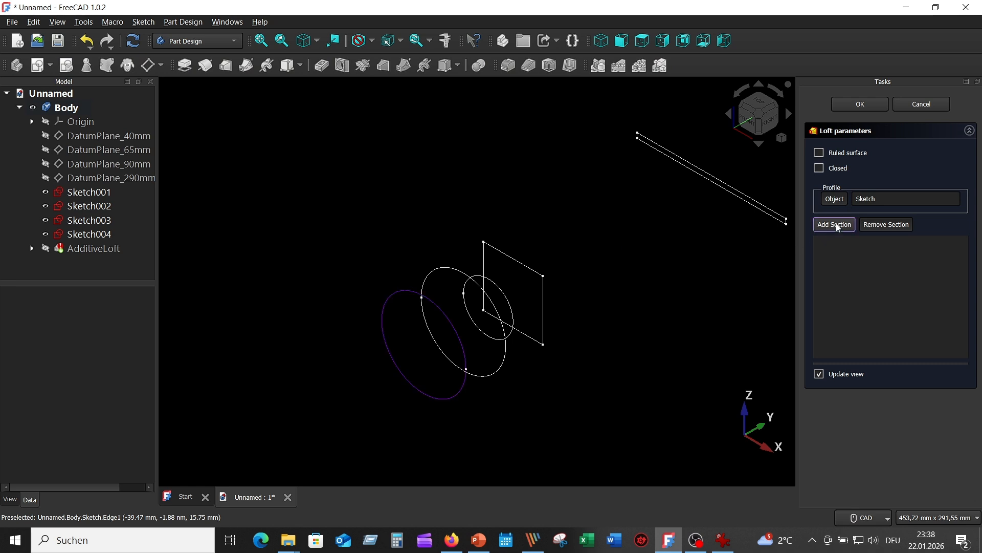
{"action": "left_click", "coordinate": [505, 357]}
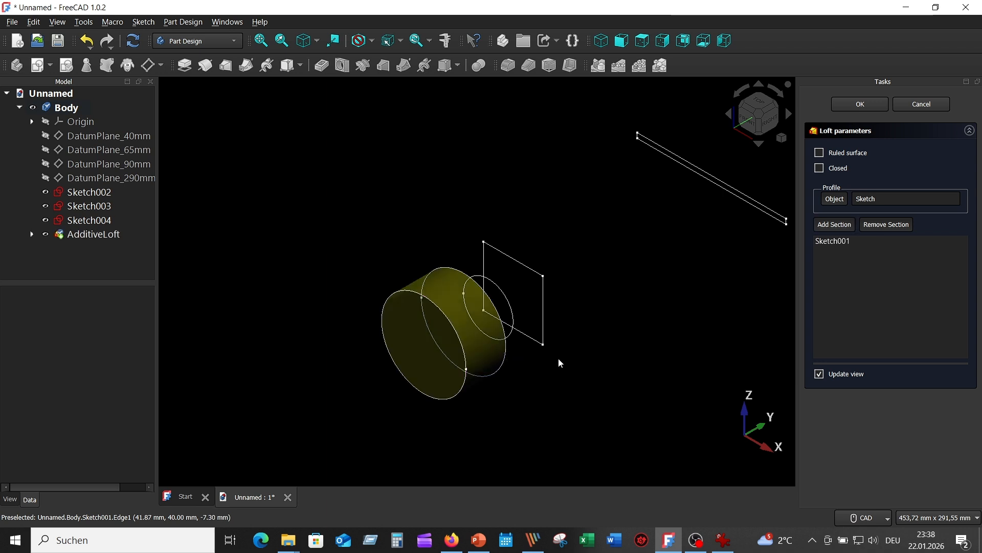
{"action": "left_click", "coordinate": [835, 228]}
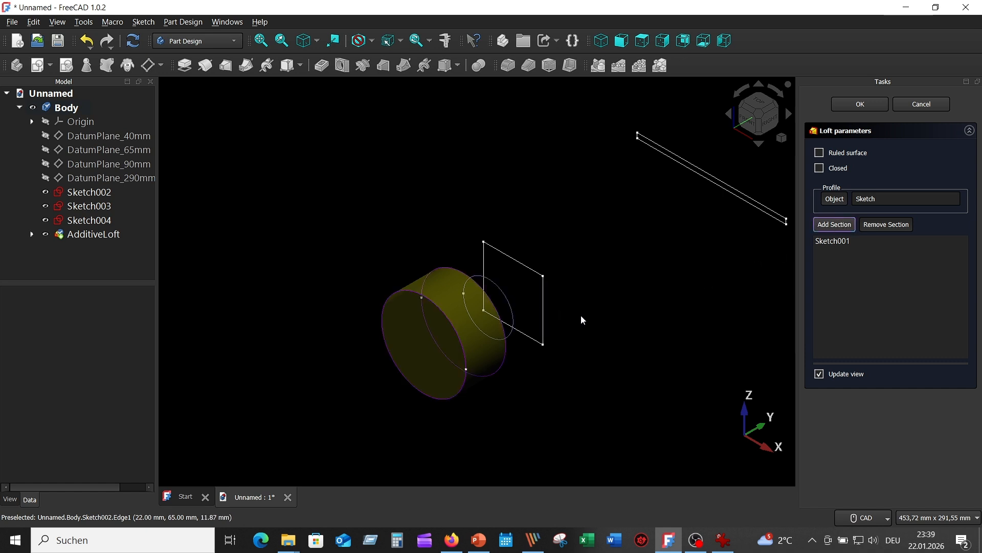
{"action": "left_click", "coordinate": [843, 228]}
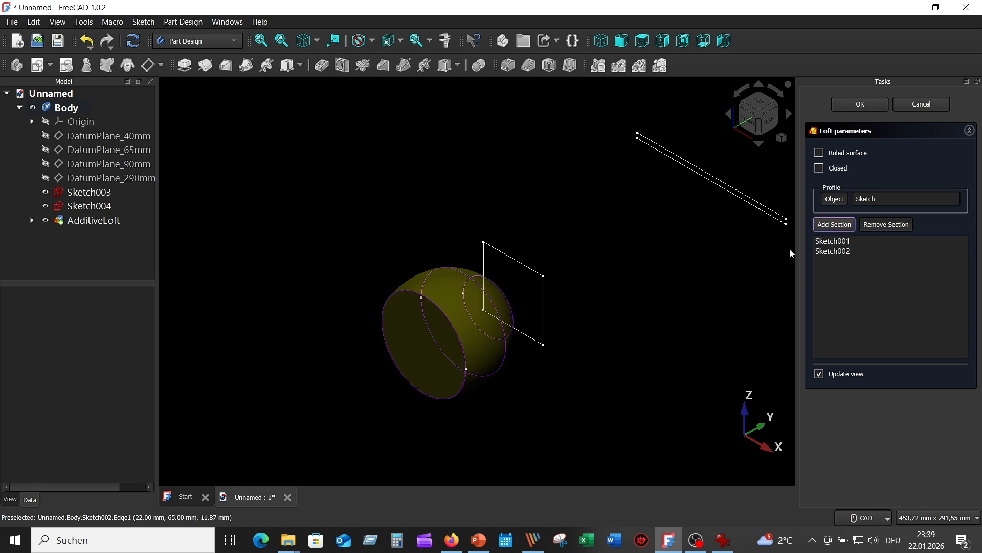
{"action": "left_click", "coordinate": [542, 298]}
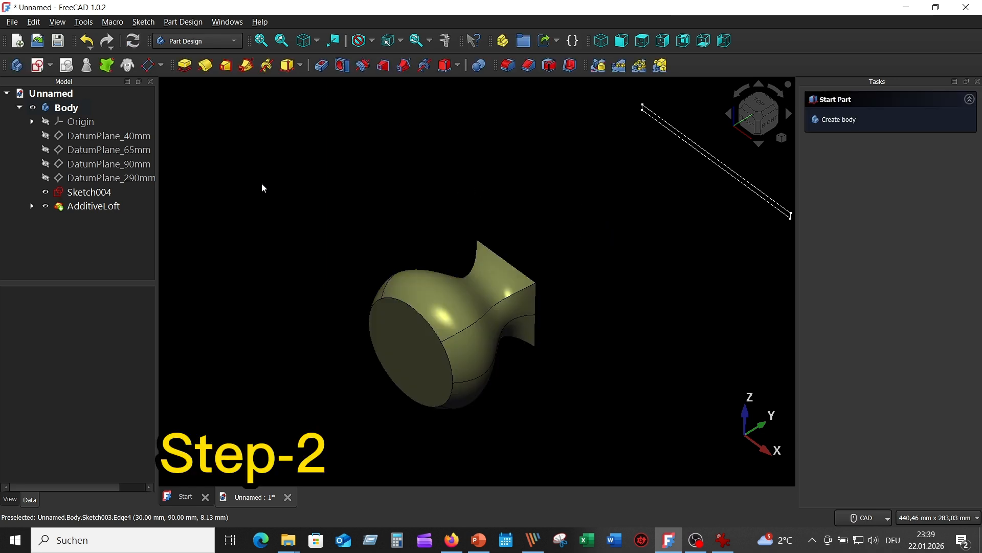
Step: Expand AdditiveLoft in the model tree and make its square end section Sketch003 visible
{"action": "left_click", "coordinate": [30, 205]}
{"action": "left_click", "coordinate": [57, 262]}
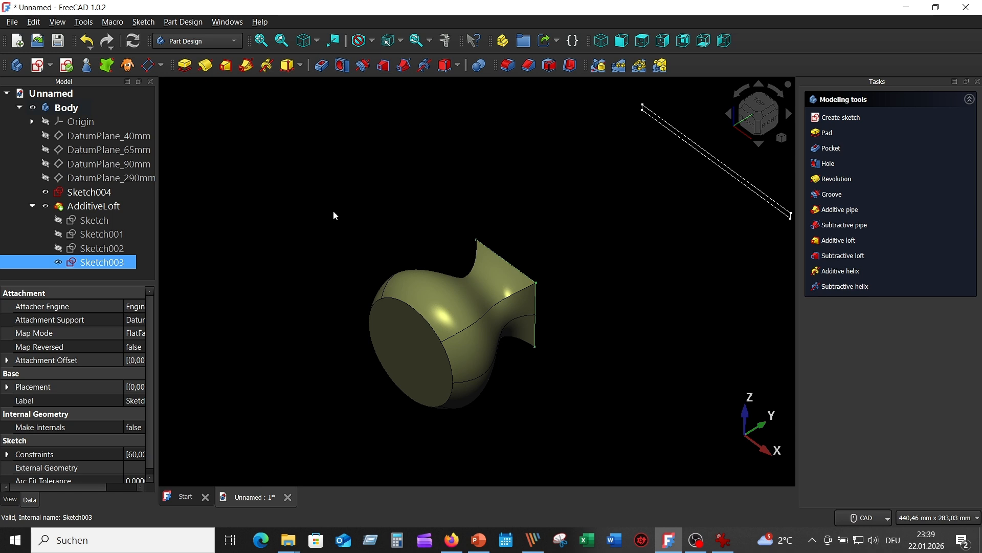
{"action": "left_click", "coordinate": [299, 262]}
Step: Create a second additive loft from the Sketch003 profile to the section Sketch004
{"action": "left_click", "coordinate": [127, 264]}
{"action": "left_click", "coordinate": [226, 65]}
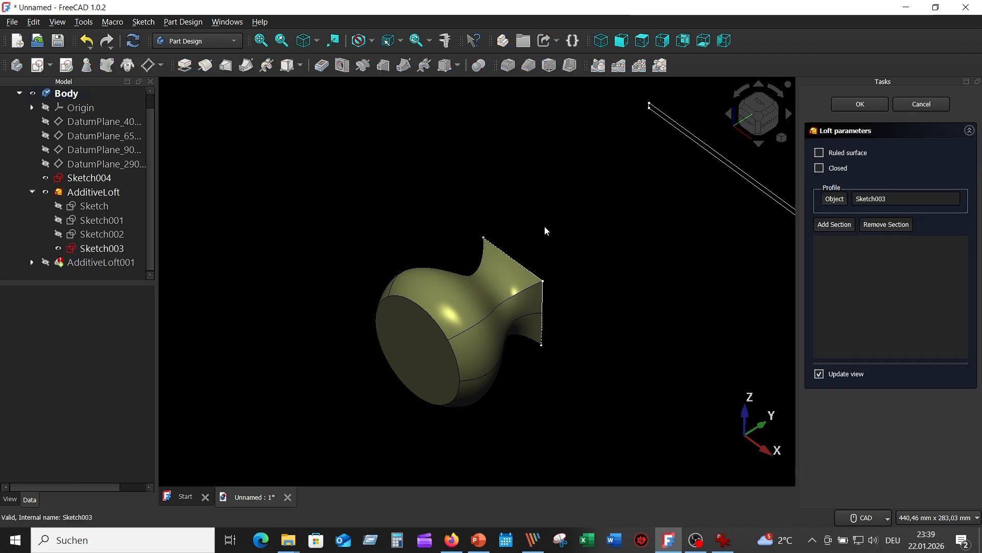
{"action": "left_click", "coordinate": [837, 227]}
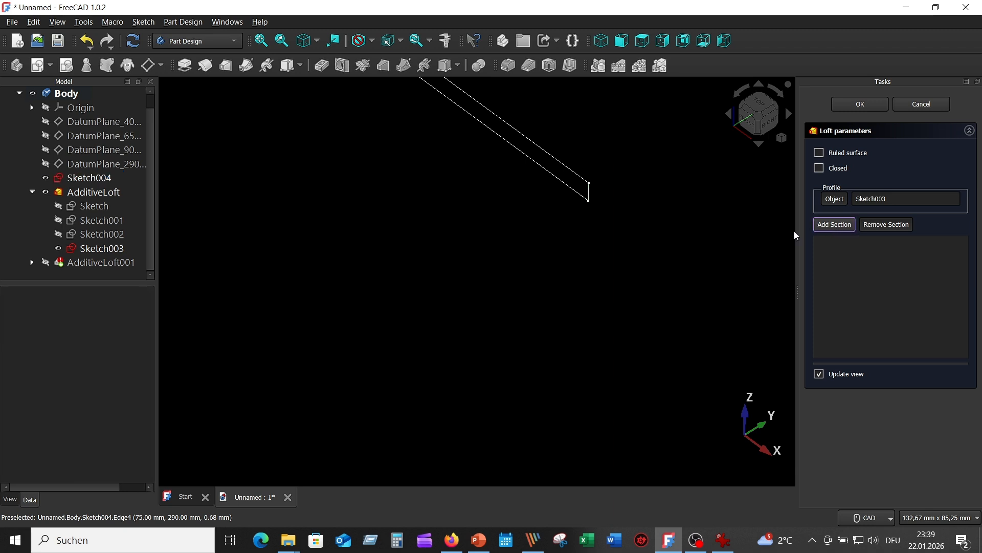
{"action": "left_click", "coordinate": [589, 194]}
{"action": "scroll", "coordinate": [616, 219], "scroll_direction": "down", "scroll_amount": 5}
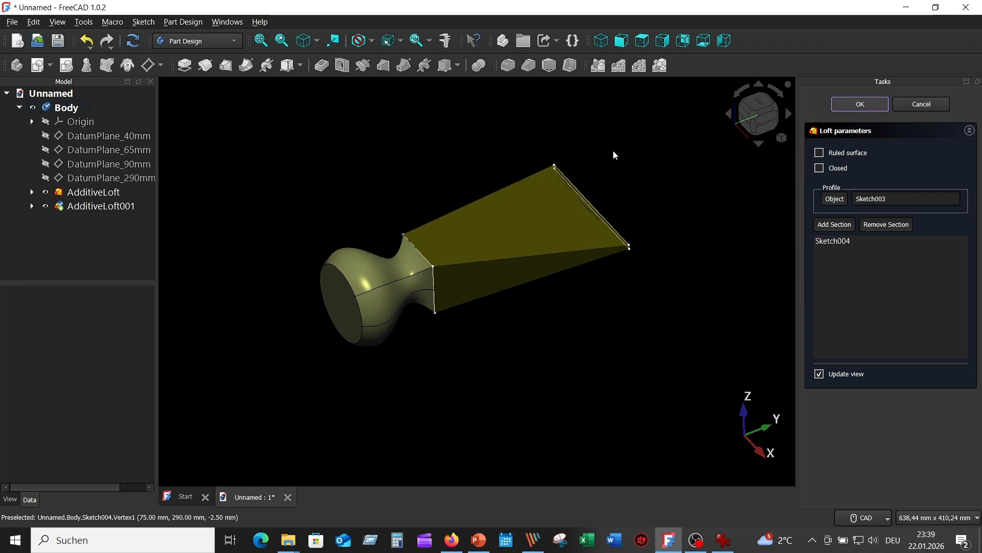
{"action": "key", "text": "Return"}
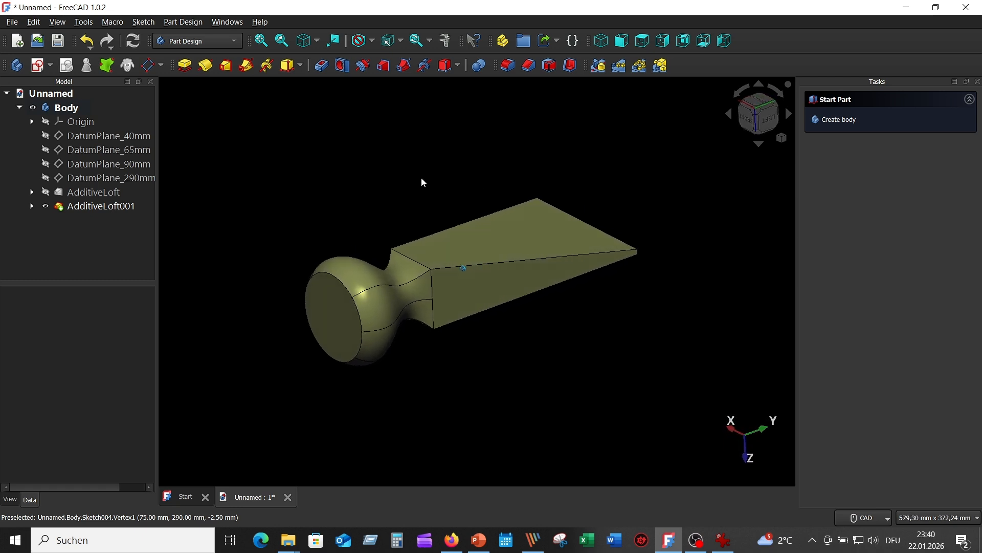
Step: Toggle the visibility of AdditiveLoft and AdditiveLoft001 to check the loft features, leaving AdditiveLoft001 shown
{"action": "left_click", "coordinate": [44, 195]}
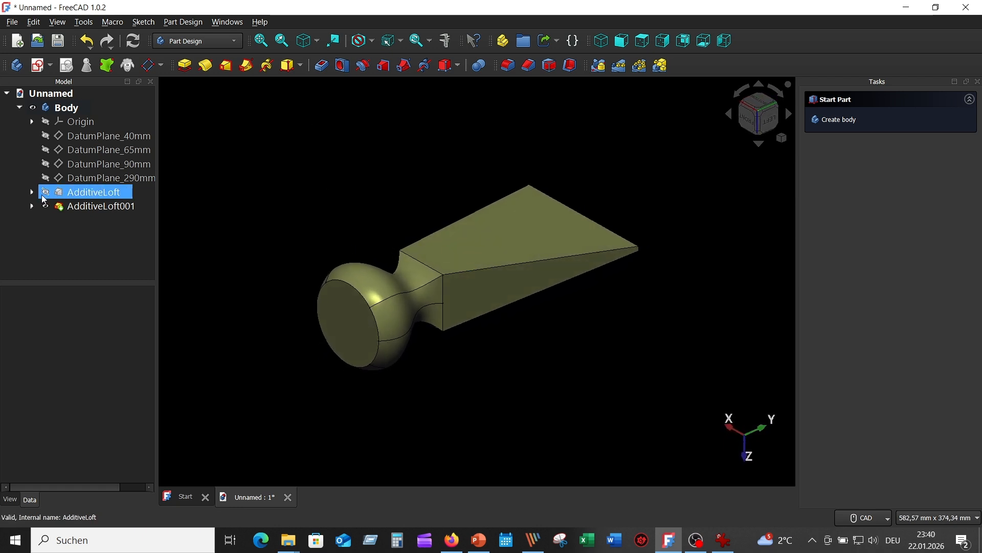
{"action": "left_click", "coordinate": [32, 206]}
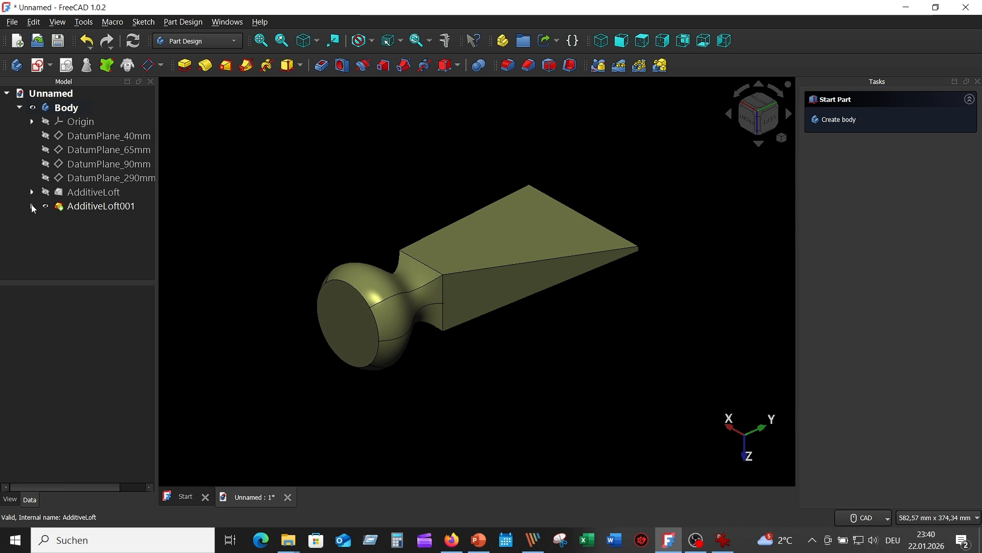
{"action": "left_click", "coordinate": [45, 207]}
{"action": "left_click", "coordinate": [46, 206]}
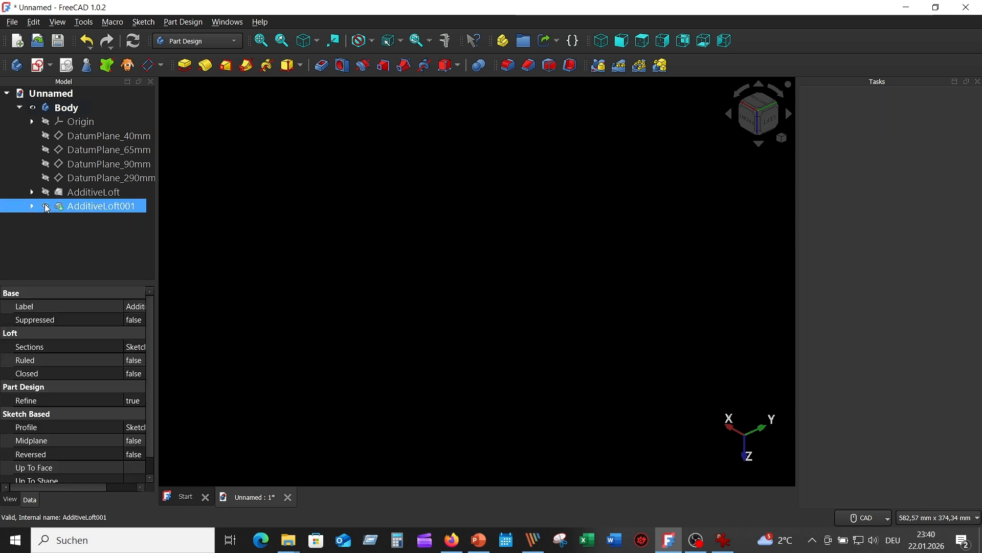
{"action": "left_click", "coordinate": [46, 206]}
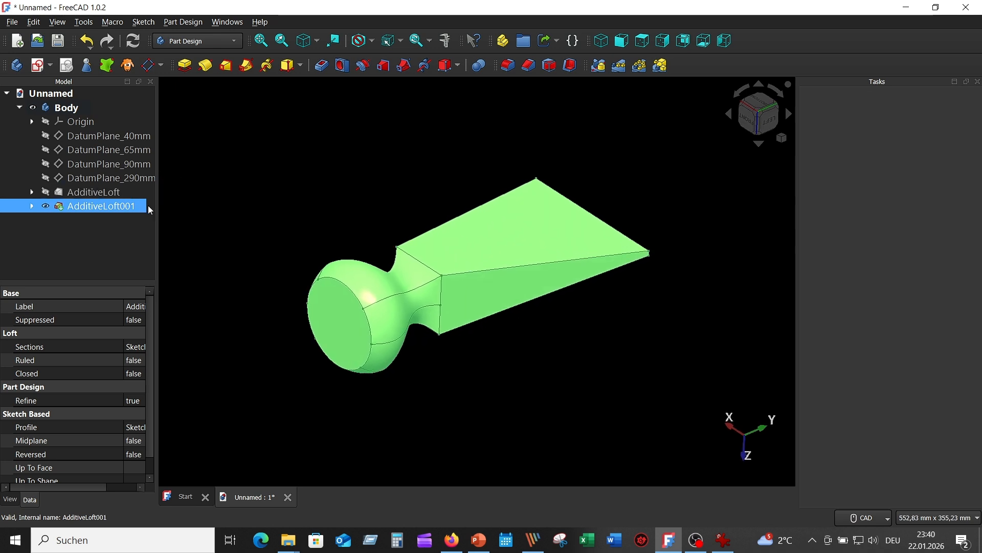
Step: Narrow the model tree area and fit the whole part in the isometric view with nothing selected
{"action": "left_click_drag", "start_coordinate": [159, 205], "coordinate": [122, 197]}
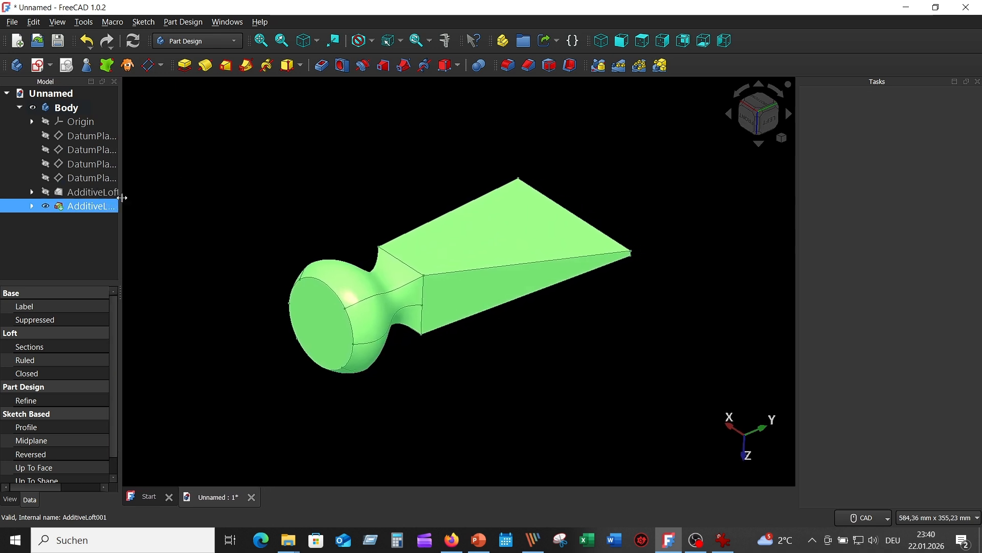
{"action": "left_click", "coordinate": [306, 40]}
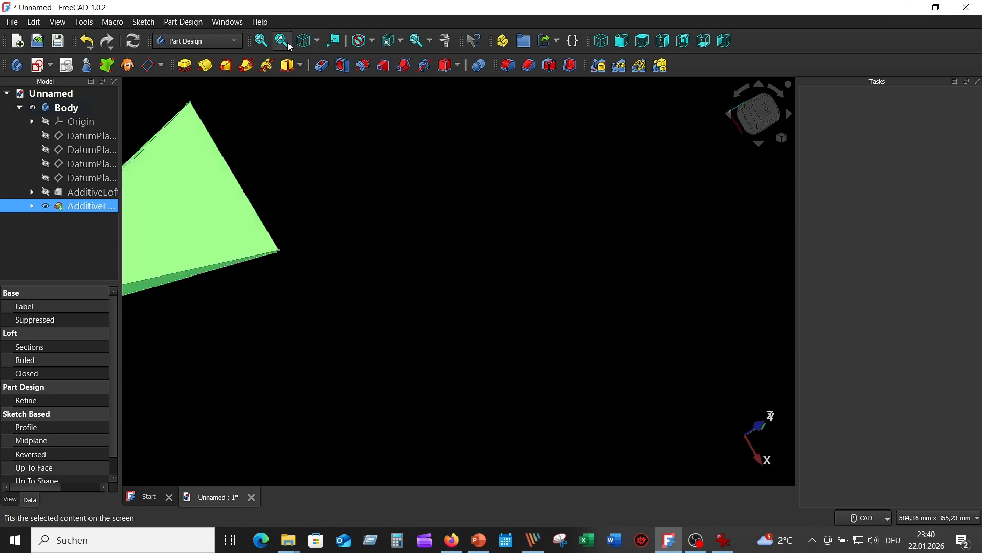
{"action": "left_click", "coordinate": [263, 42]}
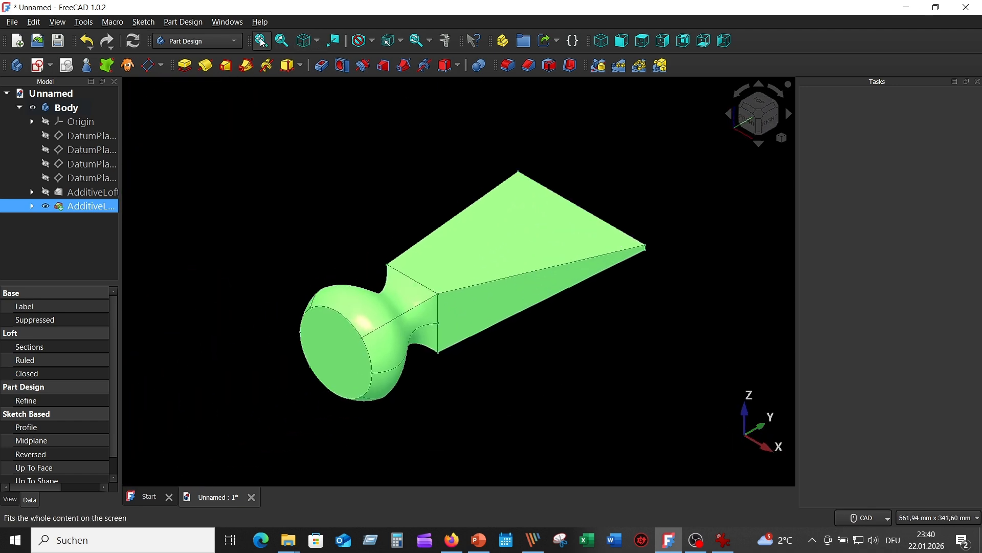
{"action": "left_click", "coordinate": [282, 155]}
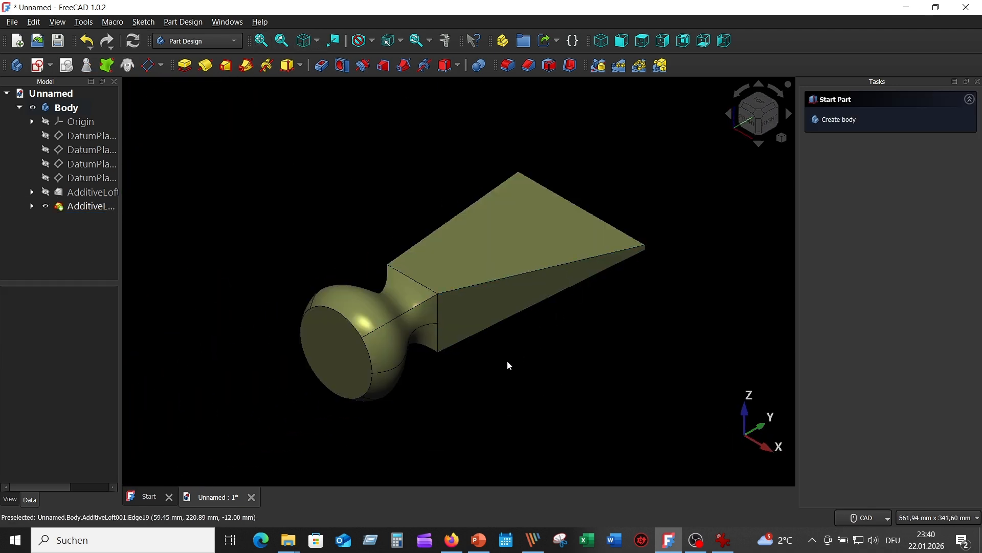